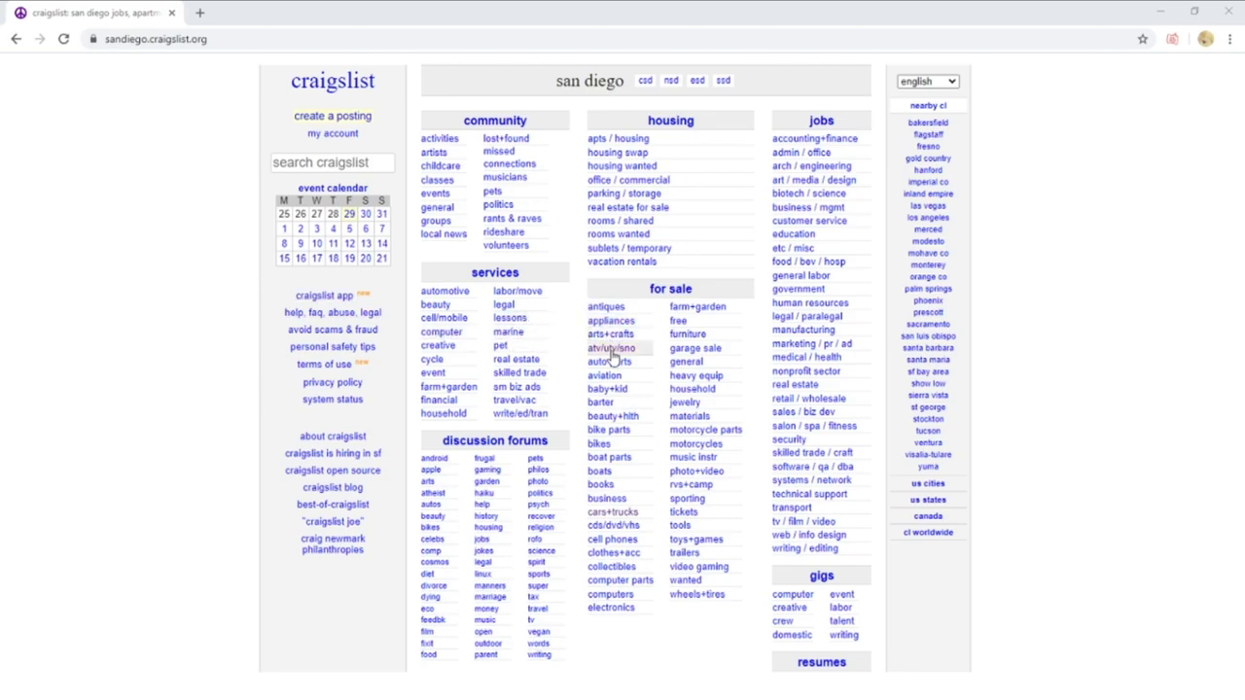
Step: Open the 'bikes' category under for sale on the San Diego Craigslist home page
left_click(595, 446)
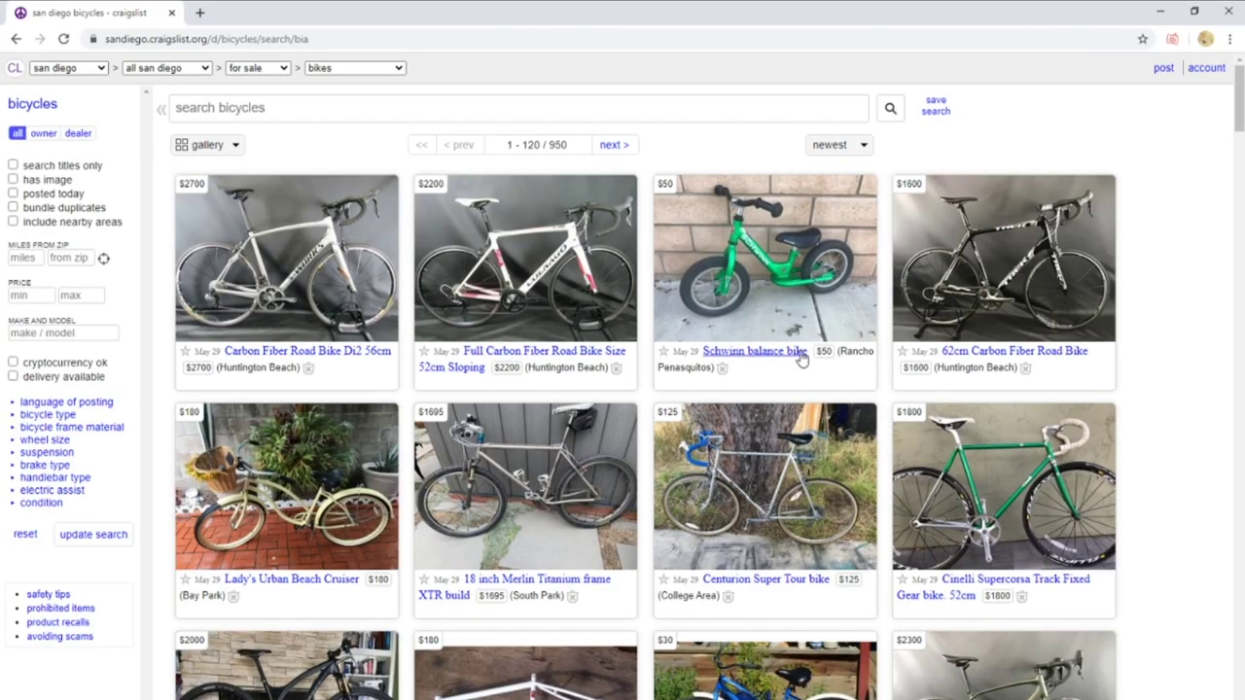
mouse_move(584, 458)
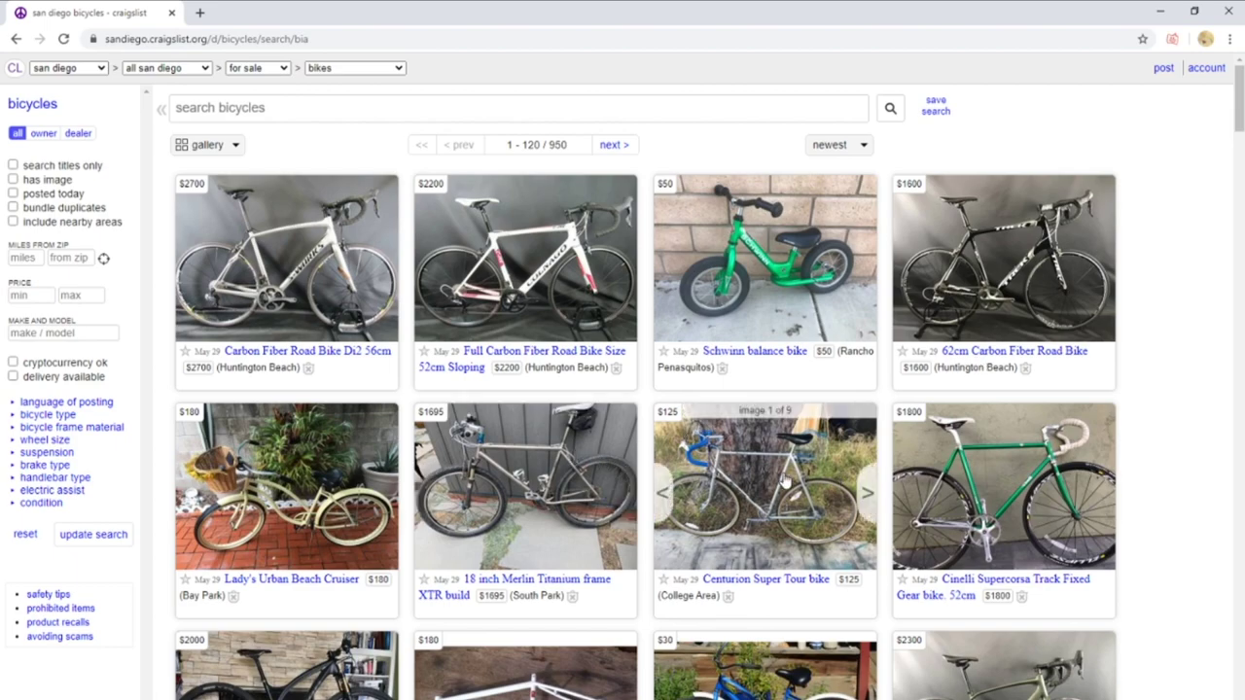
scroll(837, 481, "down", 3)
scroll(833, 490, "down", 5)
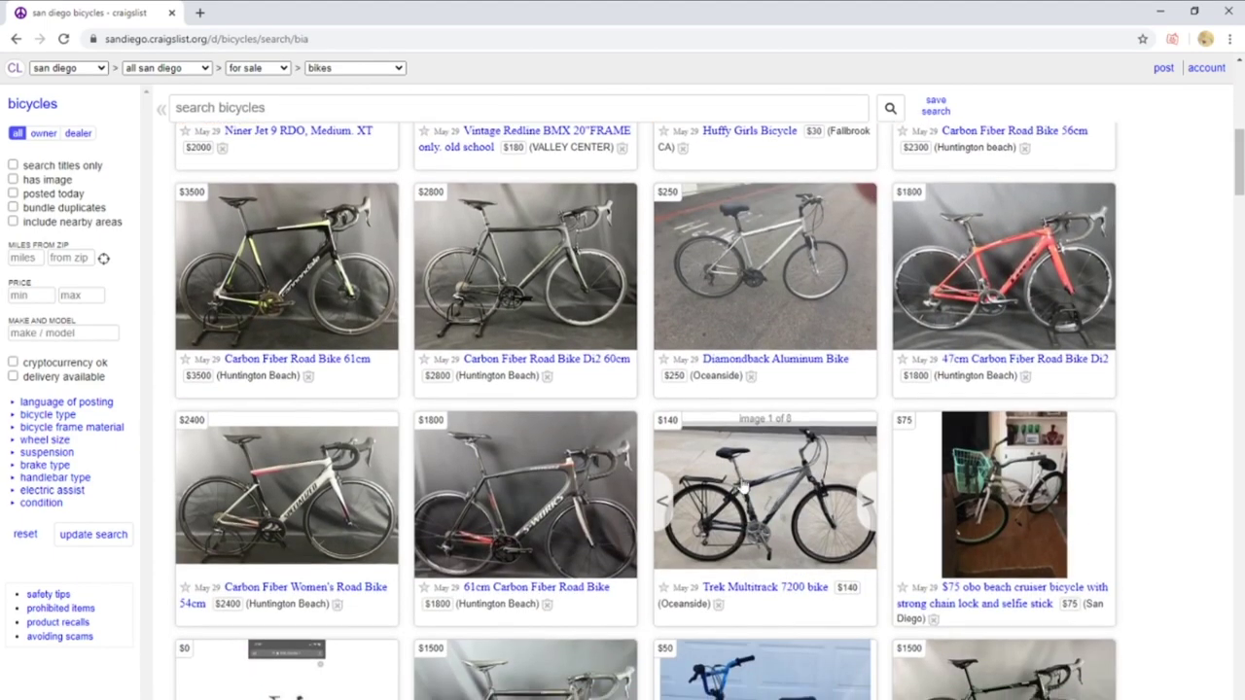
scroll(817, 501, "down", 1)
scroll(813, 510, "down", 3)
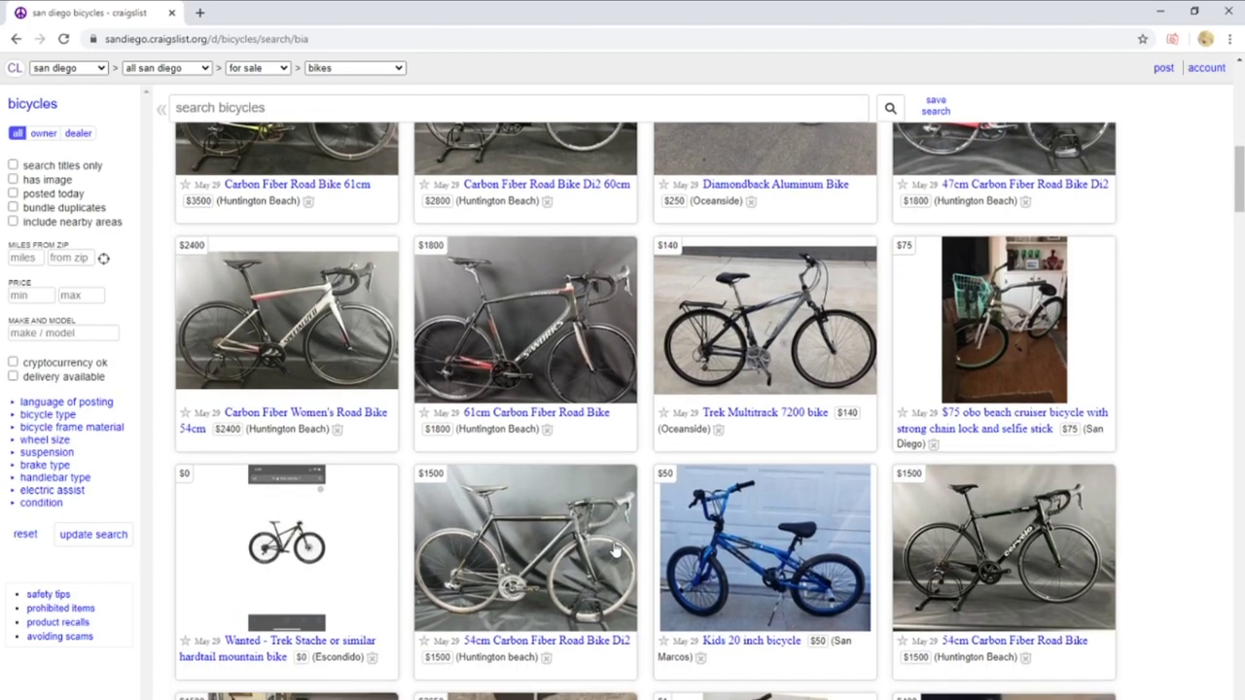
scroll(611, 490, "down", 2)
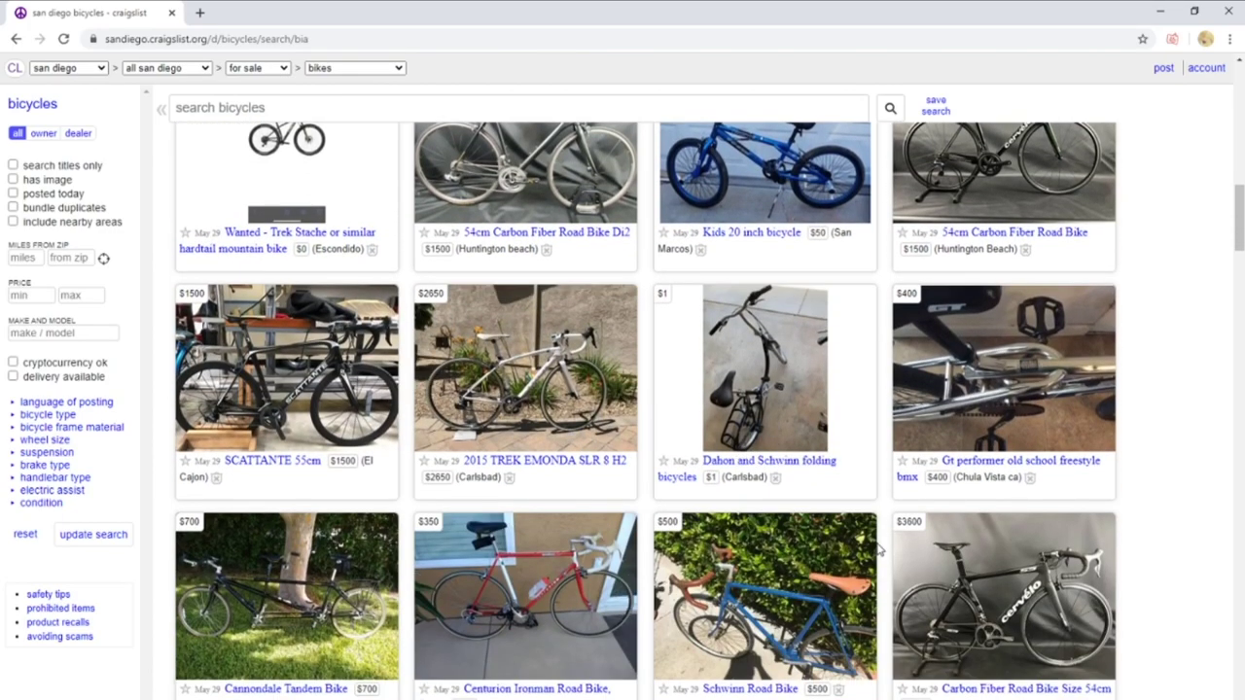
scroll(729, 418, "down", 2)
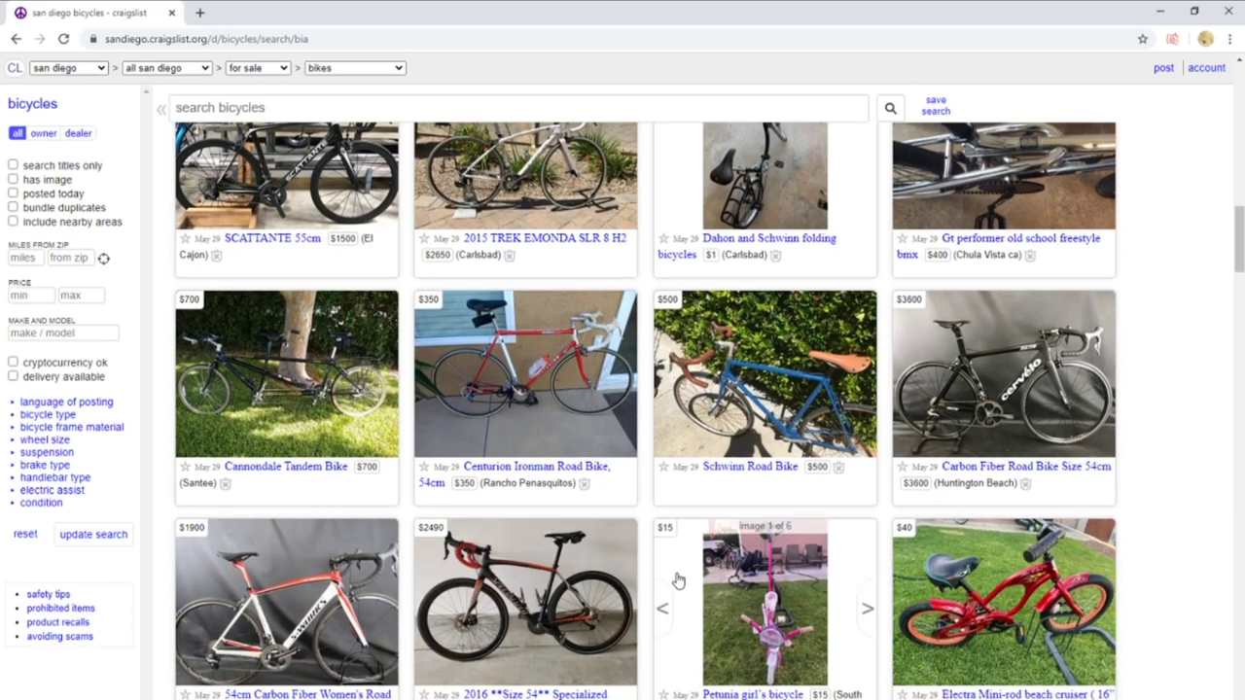
scroll(668, 584, "down", 2)
scroll(762, 619, "down", 2)
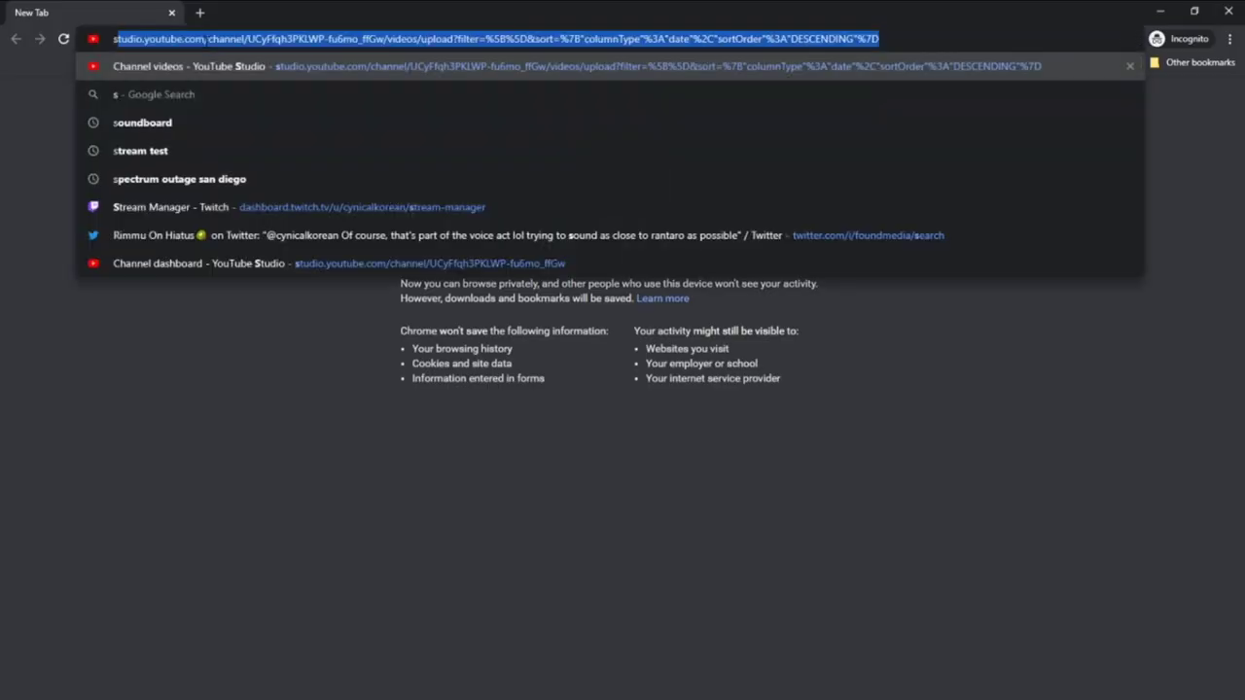
Step: Search Google for 'specialized sirrus' and open the $475 Sirrus 1.0 shopping result in a new tab
type("specialized")
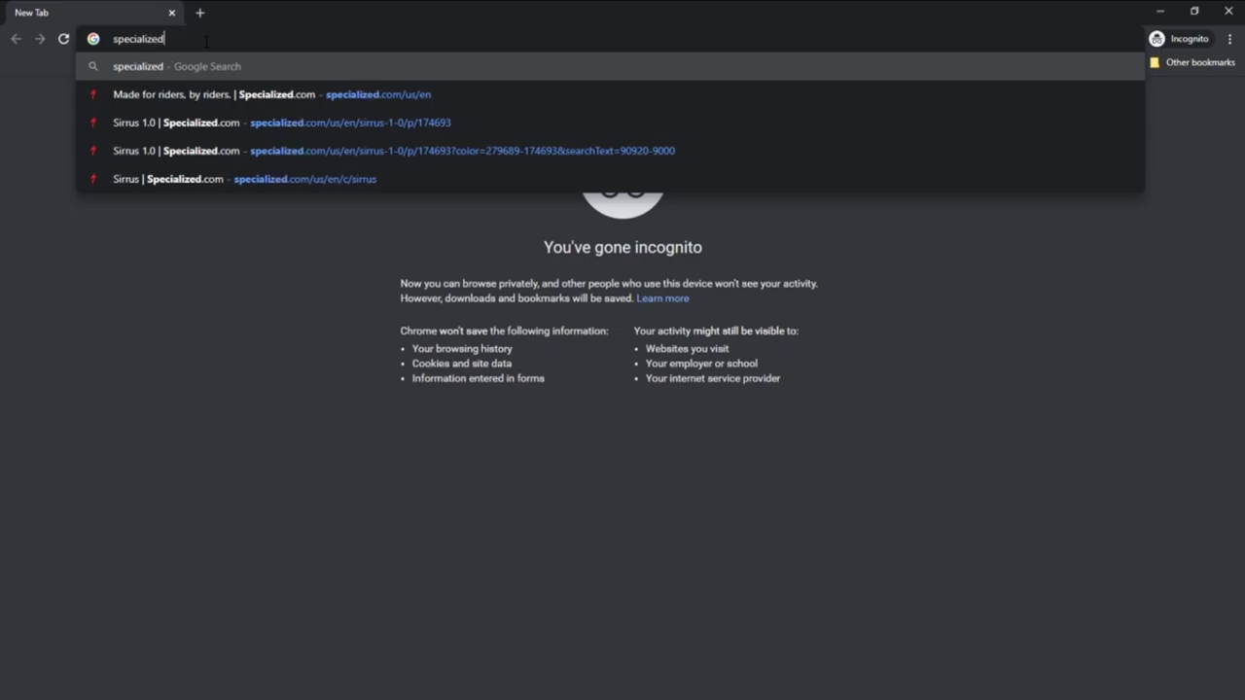
type(" sirrus")
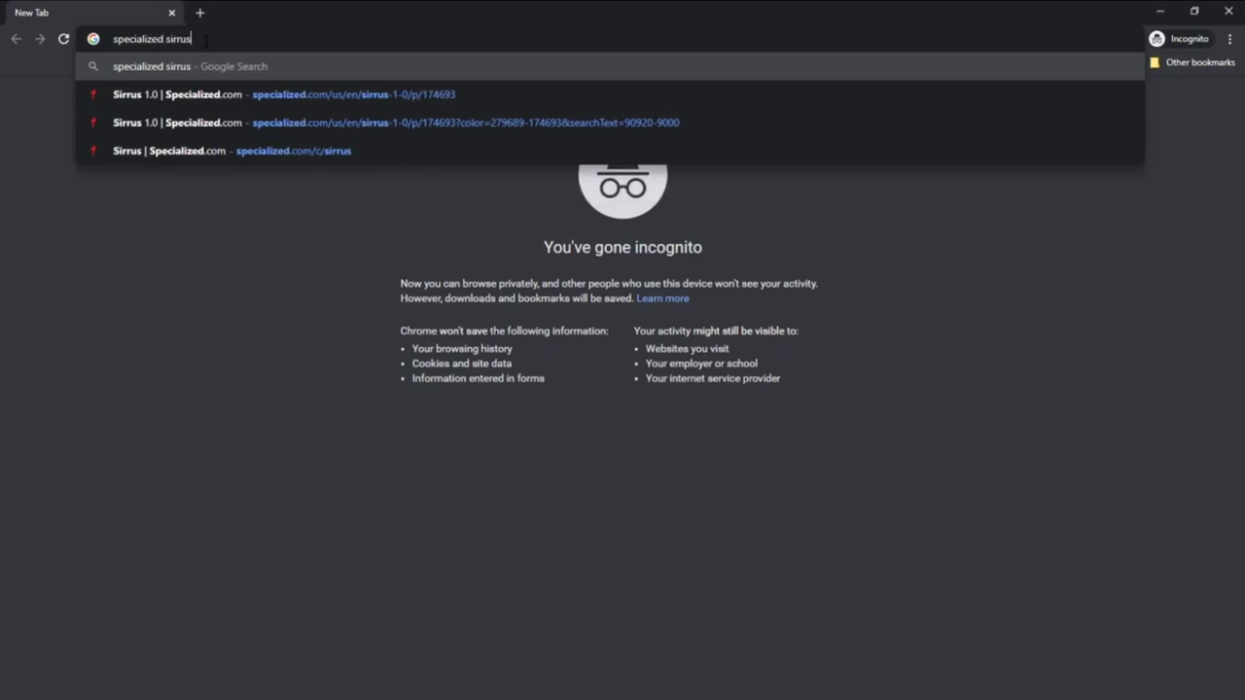
key("Return")
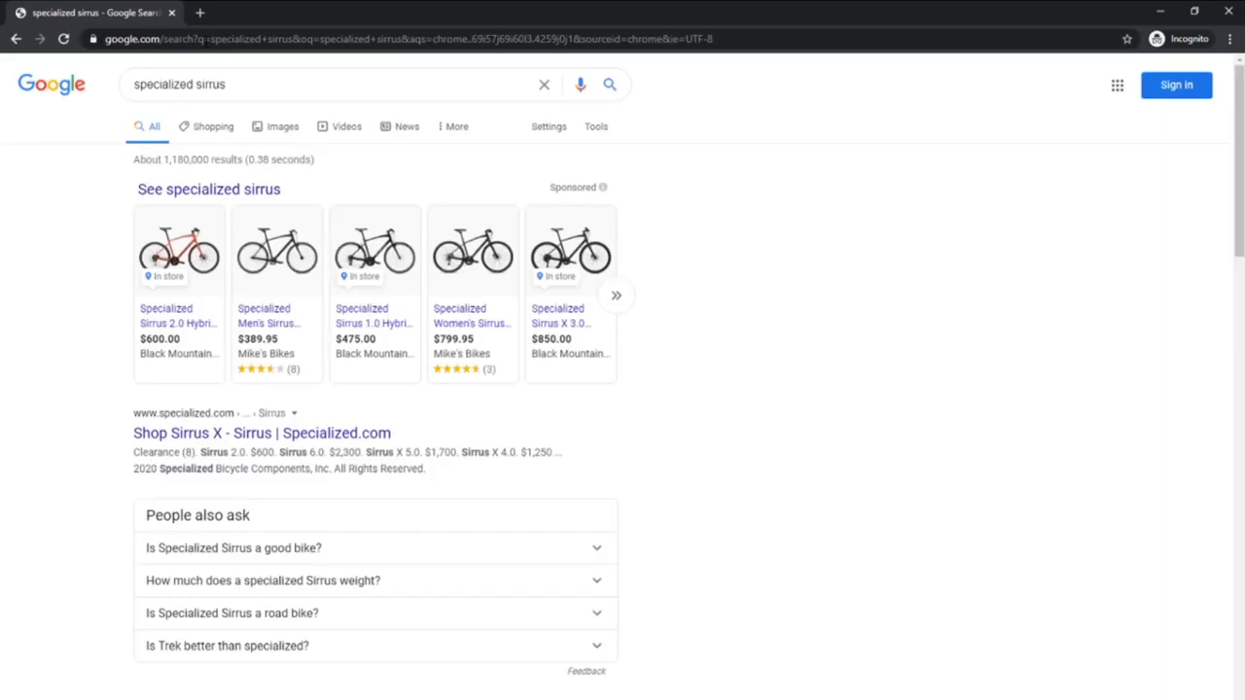
mouse_move(173, 297)
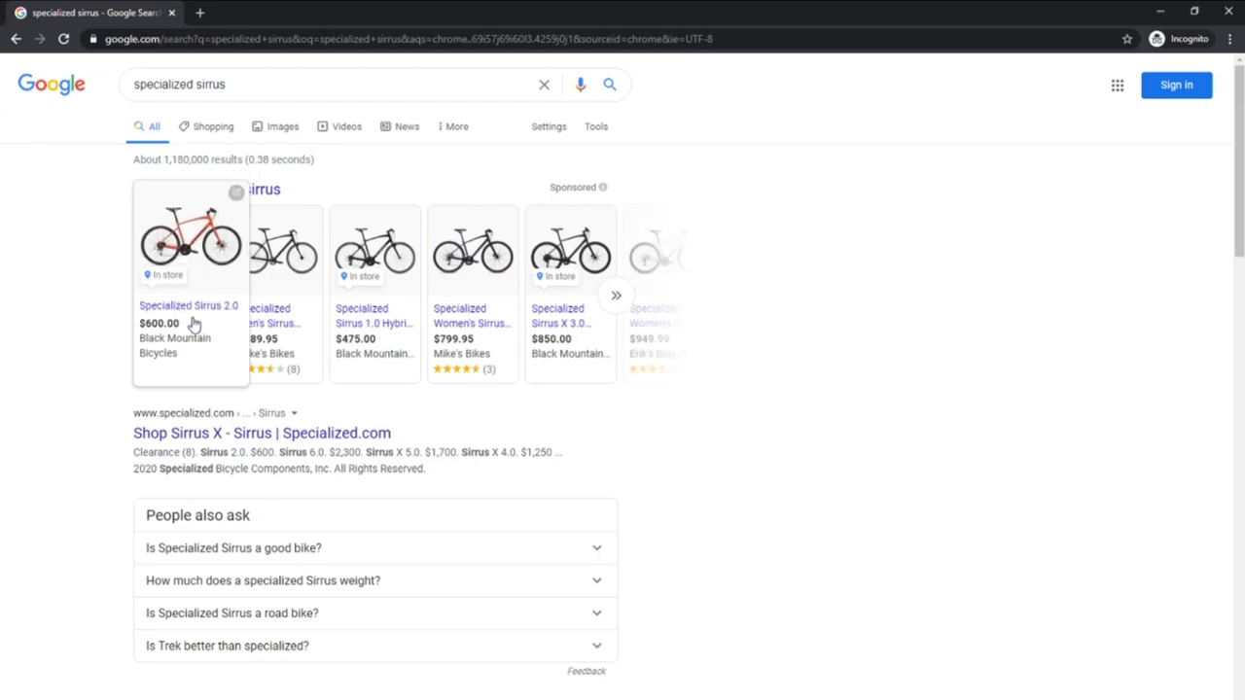
left_click(375, 316)
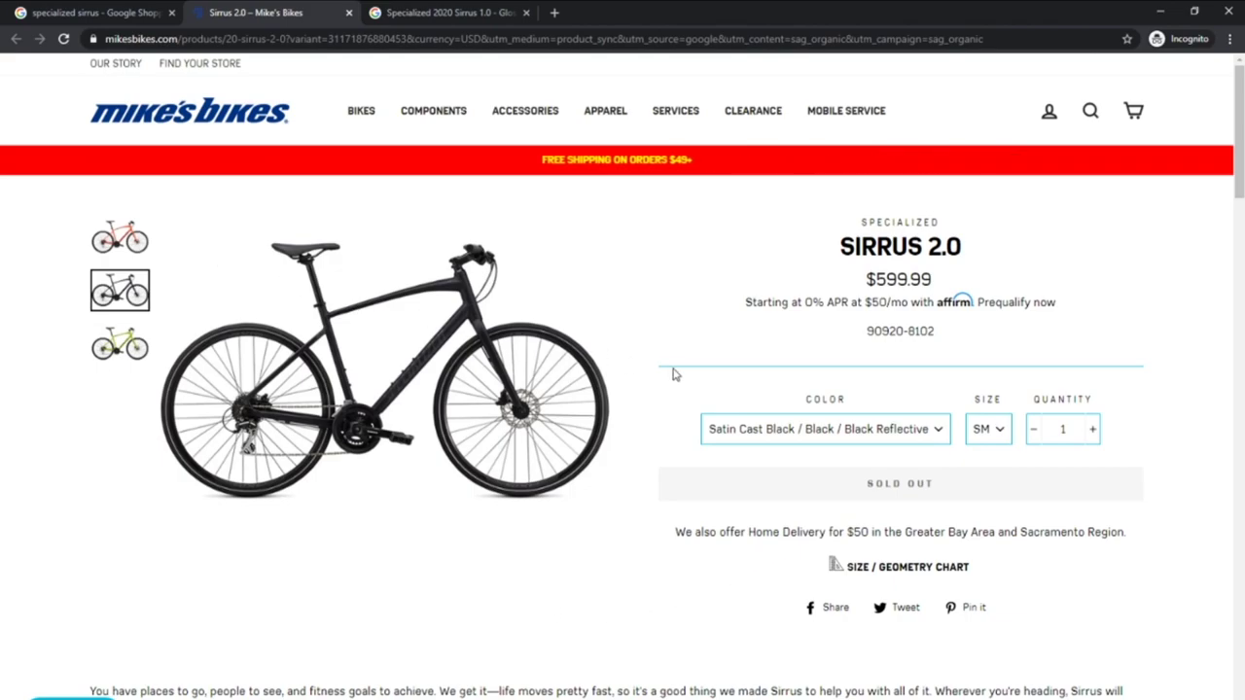
key("ctrl+1")
scroll(330, 345, "down", 5)
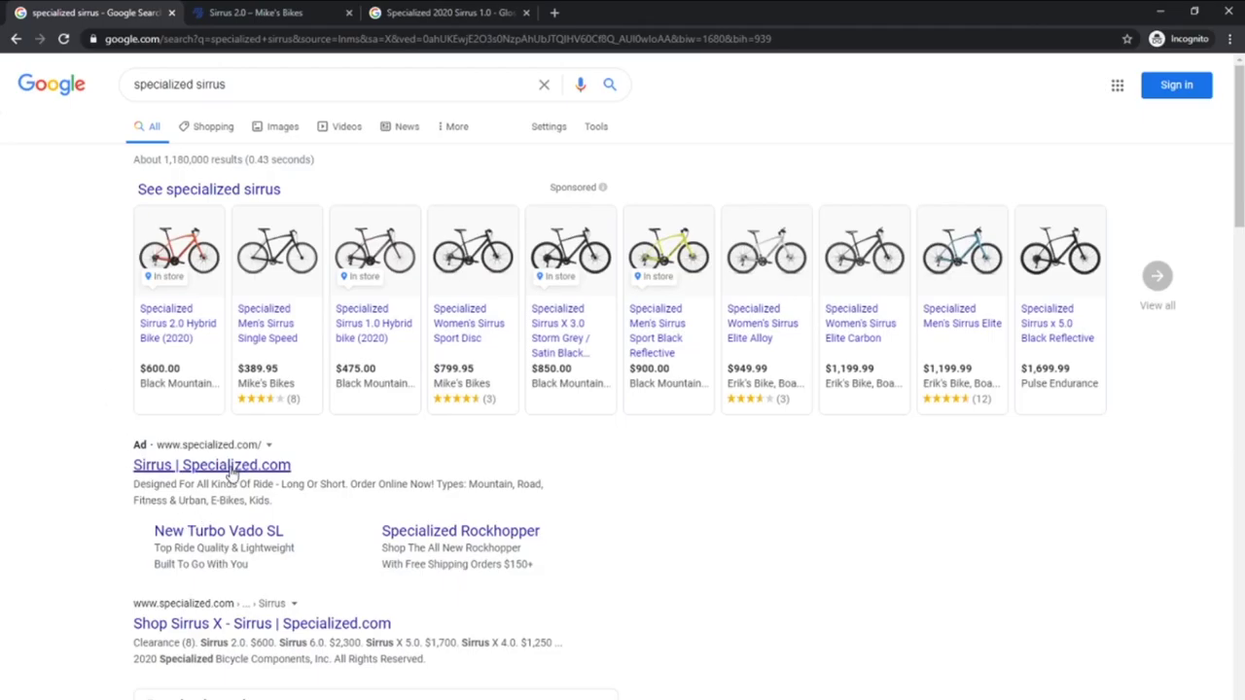
Step: Follow the Specialized ad to the Fitness bikes section and show all Sirrus models
left_click(240, 469)
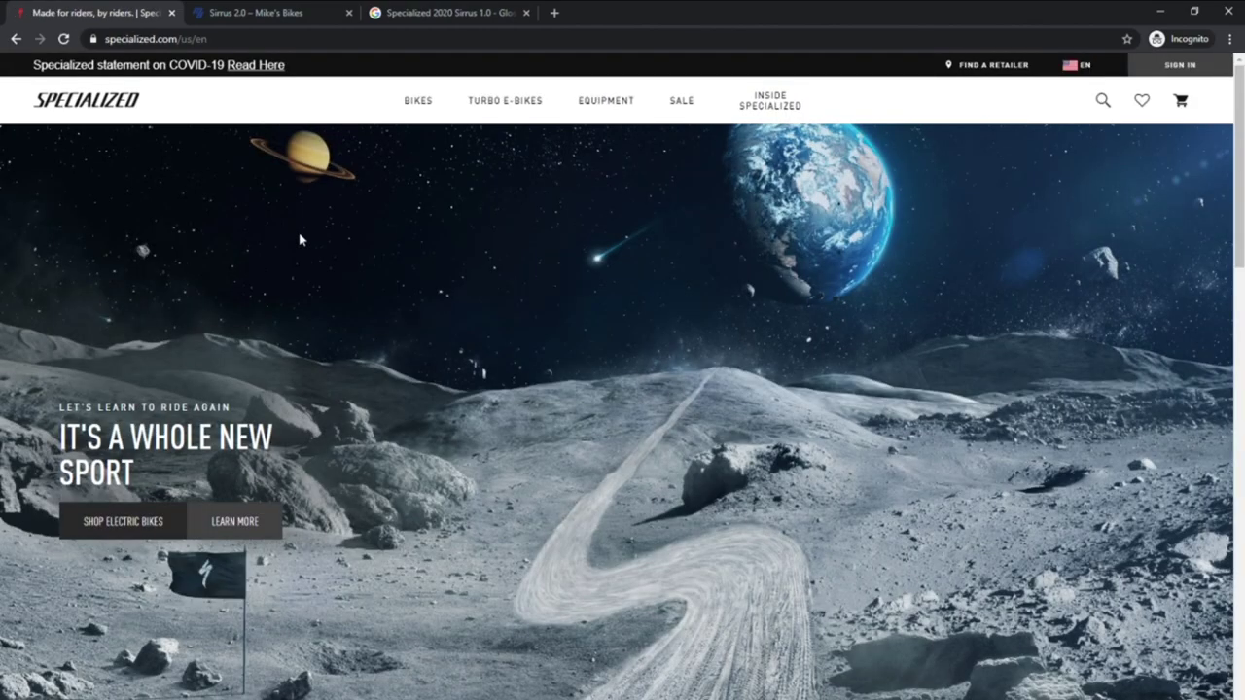
mouse_move(418, 101)
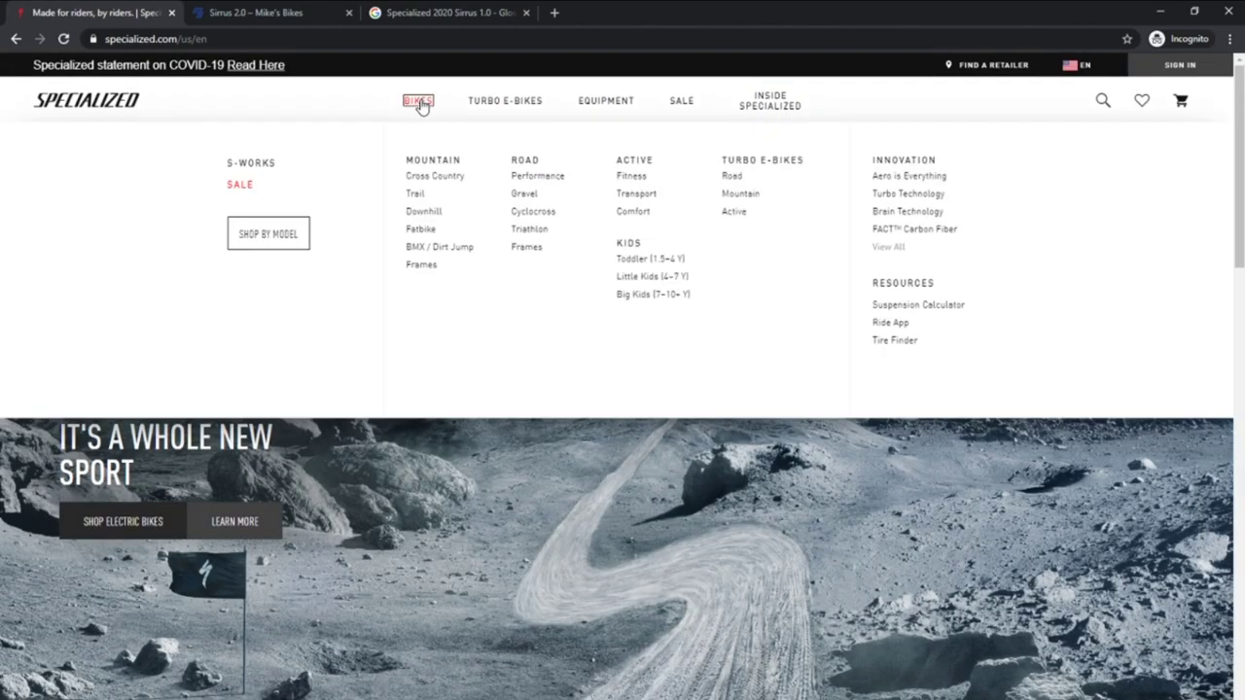
left_click(630, 177)
scroll(450, 233, "down", 10)
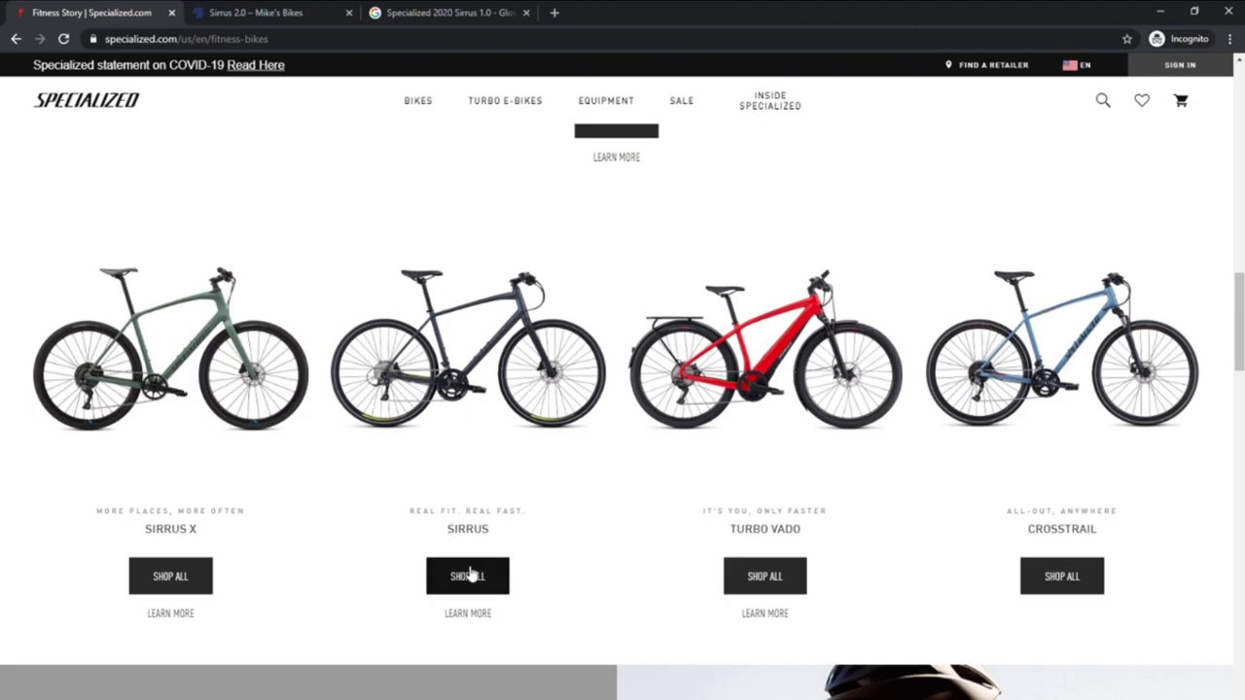
left_click(467, 576)
Step: Open the Sirrus 1.0 product page and scroll to its technical specifications
scroll(651, 383, "down", 6)
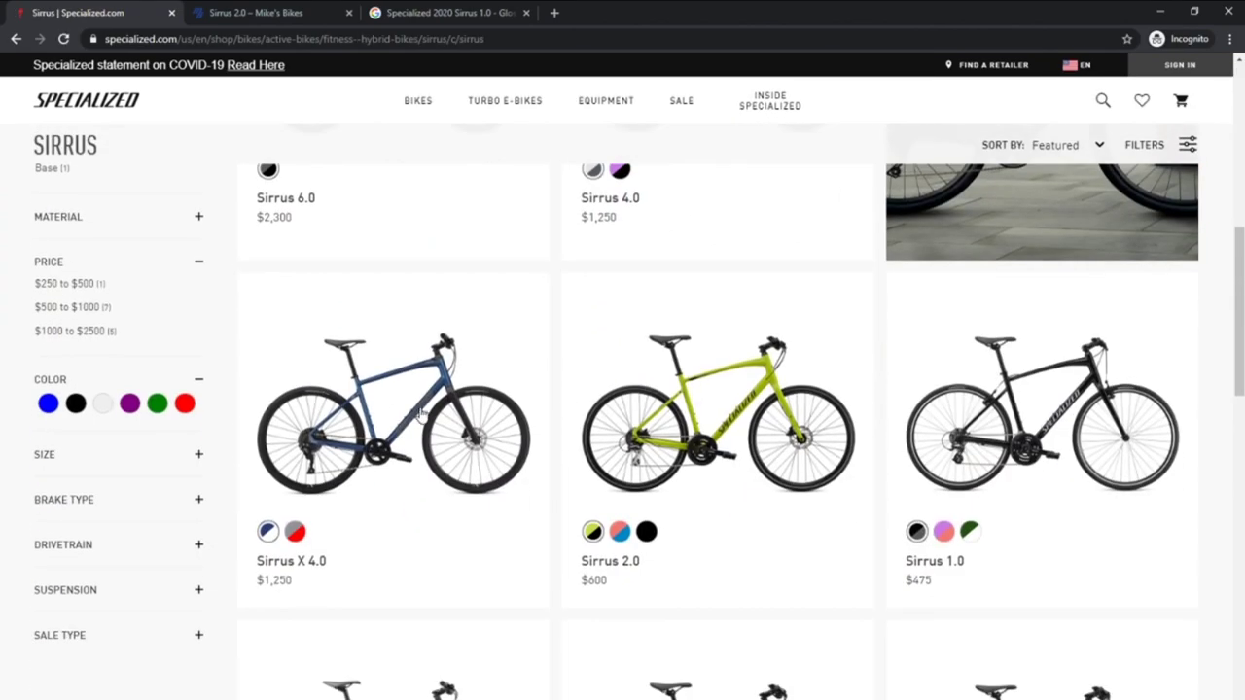
scroll(850, 412, "down", 1)
left_click(900, 302)
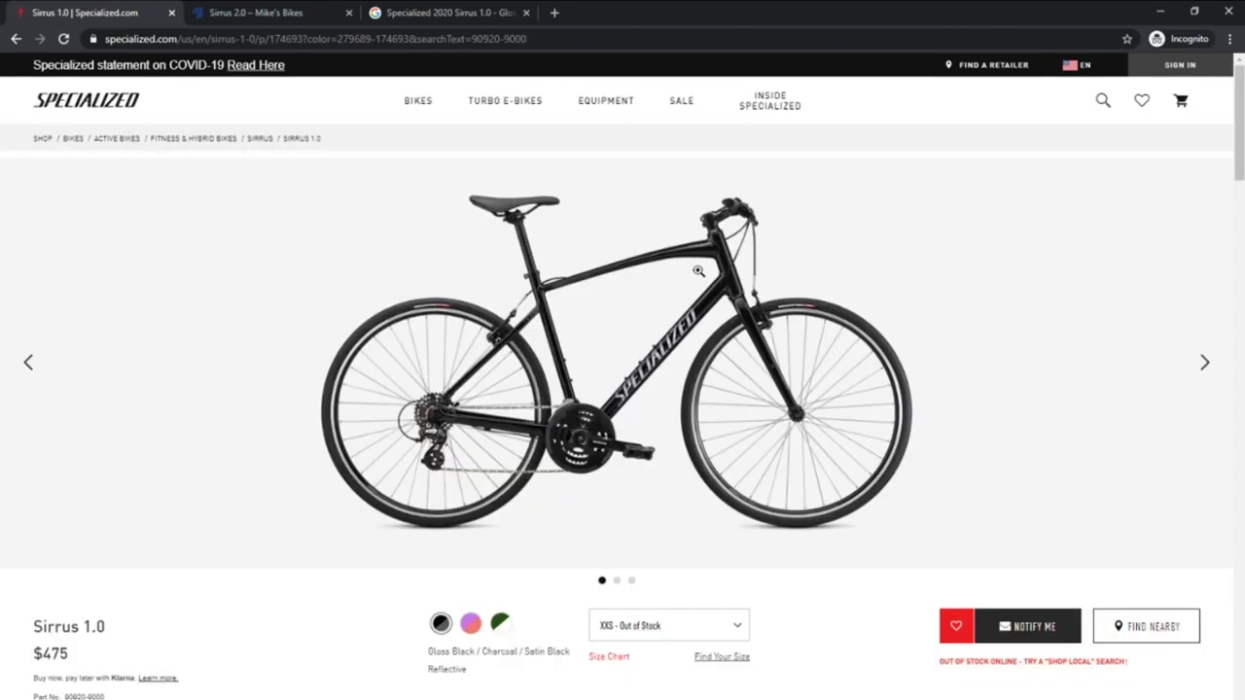
scroll(699, 272, "down", 15)
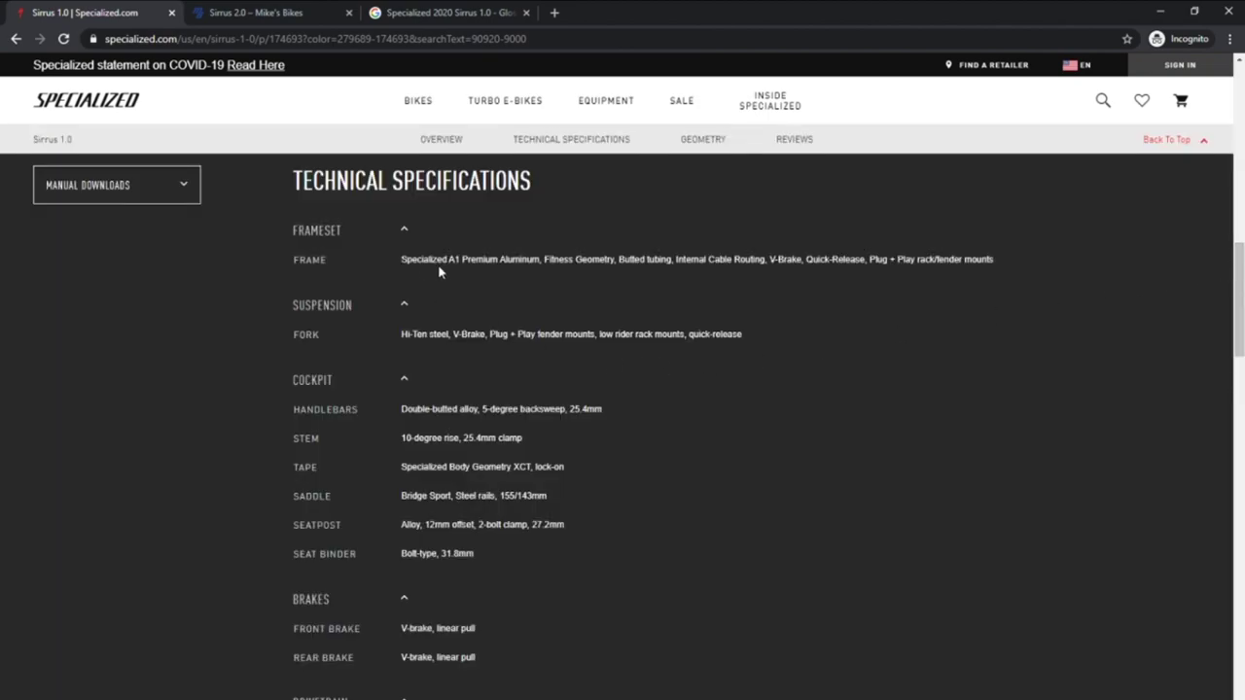
scroll(489, 404, "down", 2)
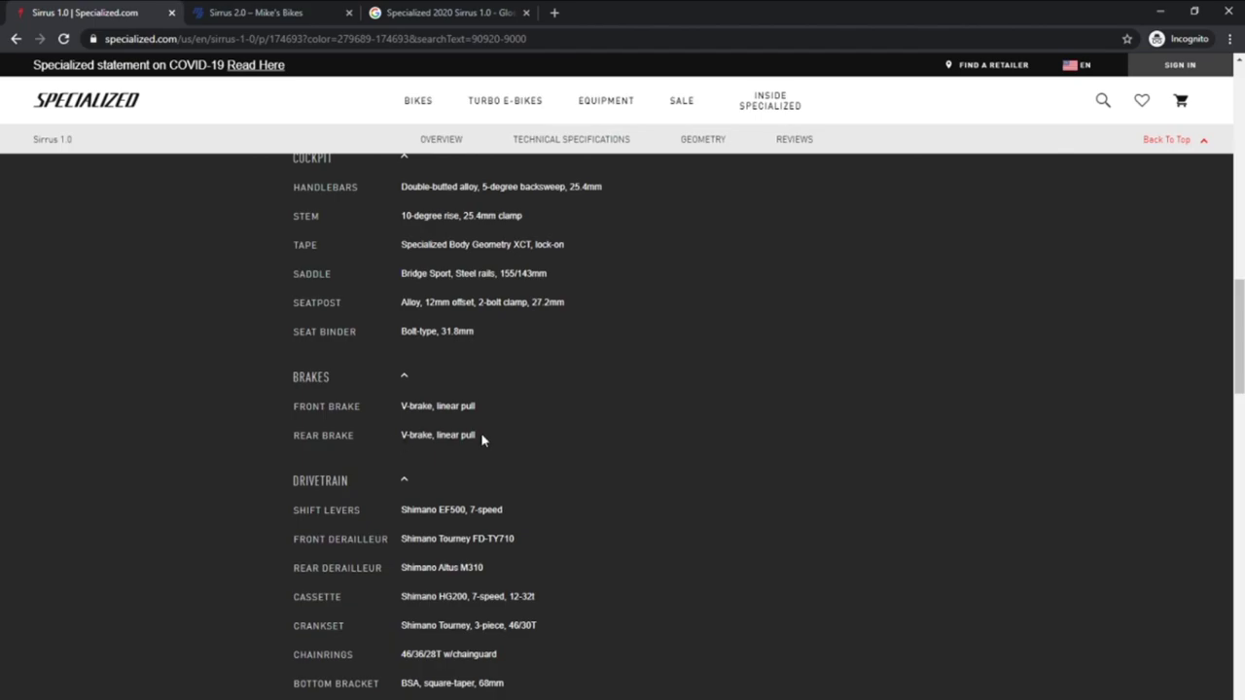
scroll(481, 438, "down", 2)
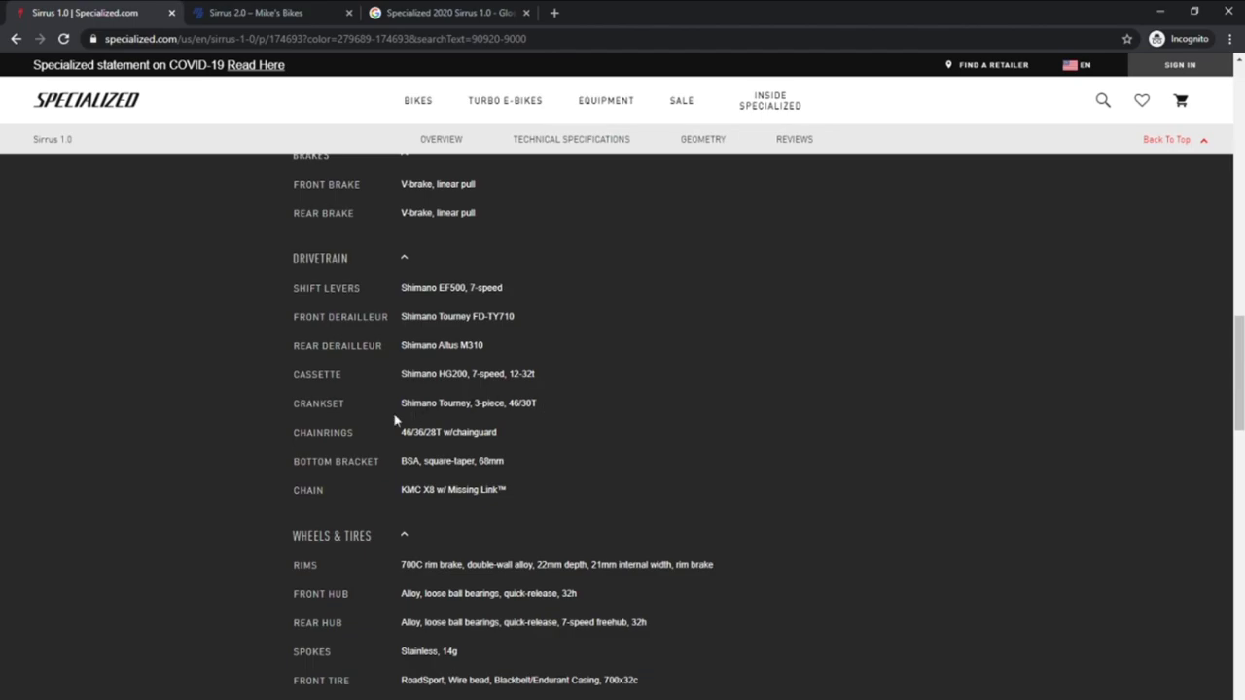
scroll(544, 409, "down", 2)
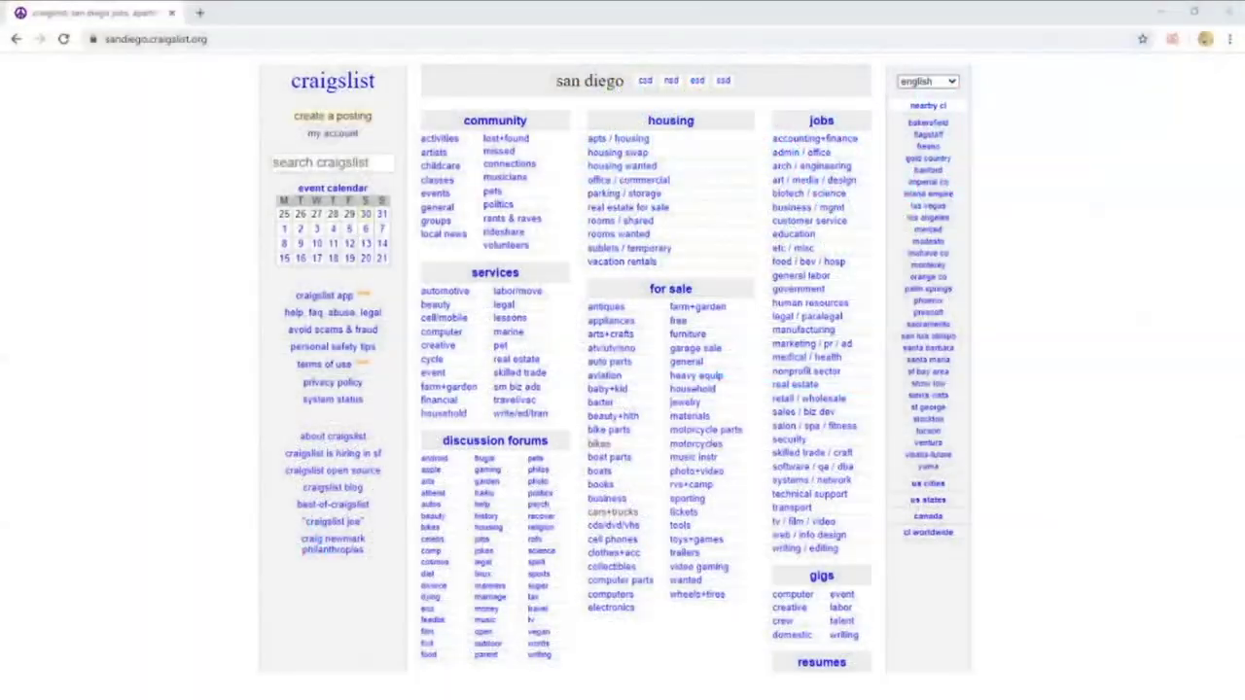
Step: Start a new posting in city of San Diego, for sale by owner, under bicycles - by owner
left_click(313, 118)
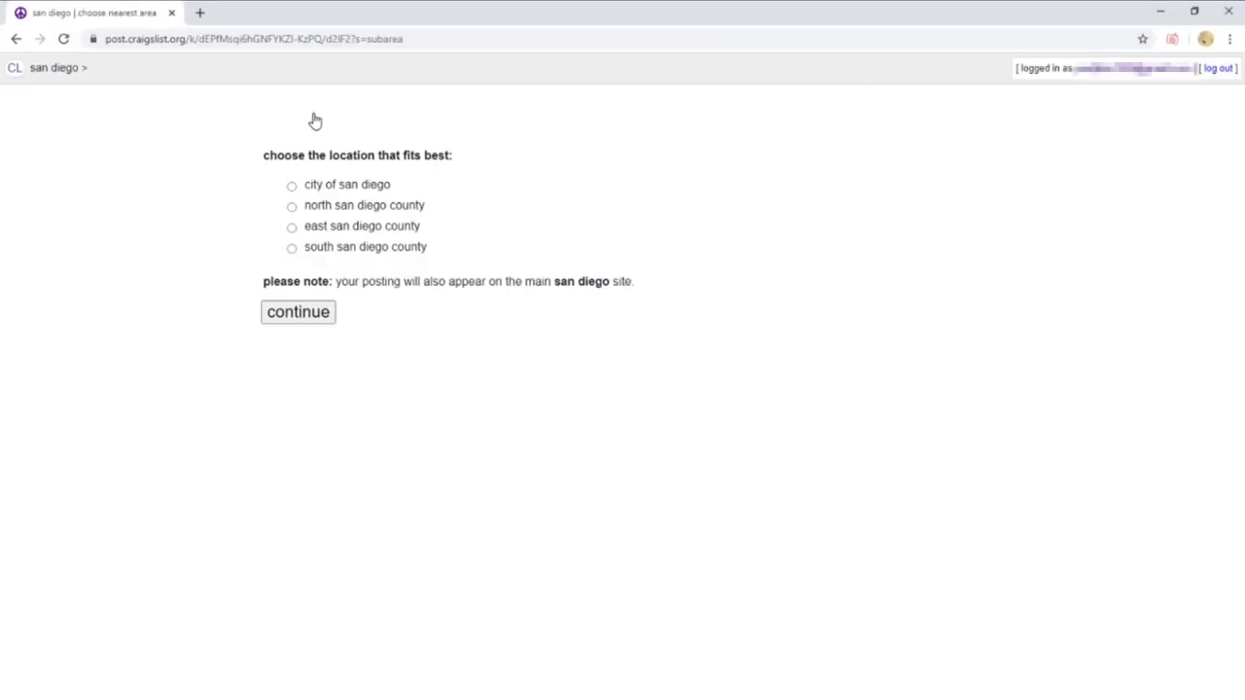
left_click(292, 186)
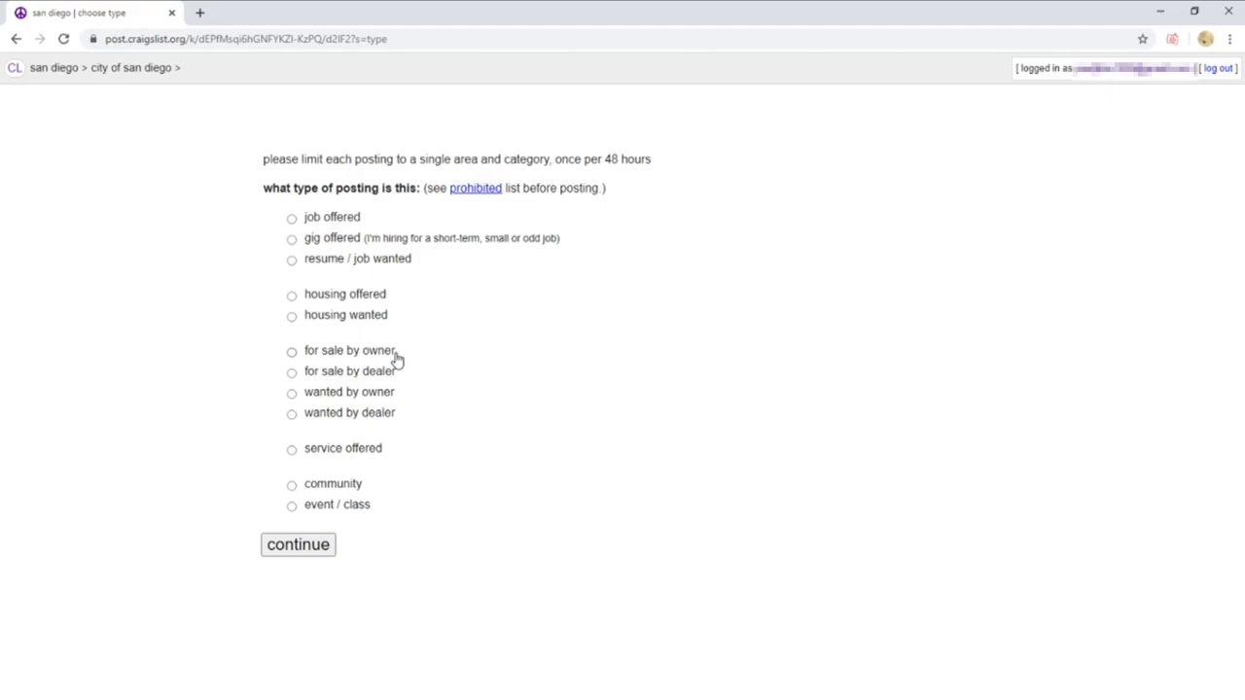
left_click(292, 352)
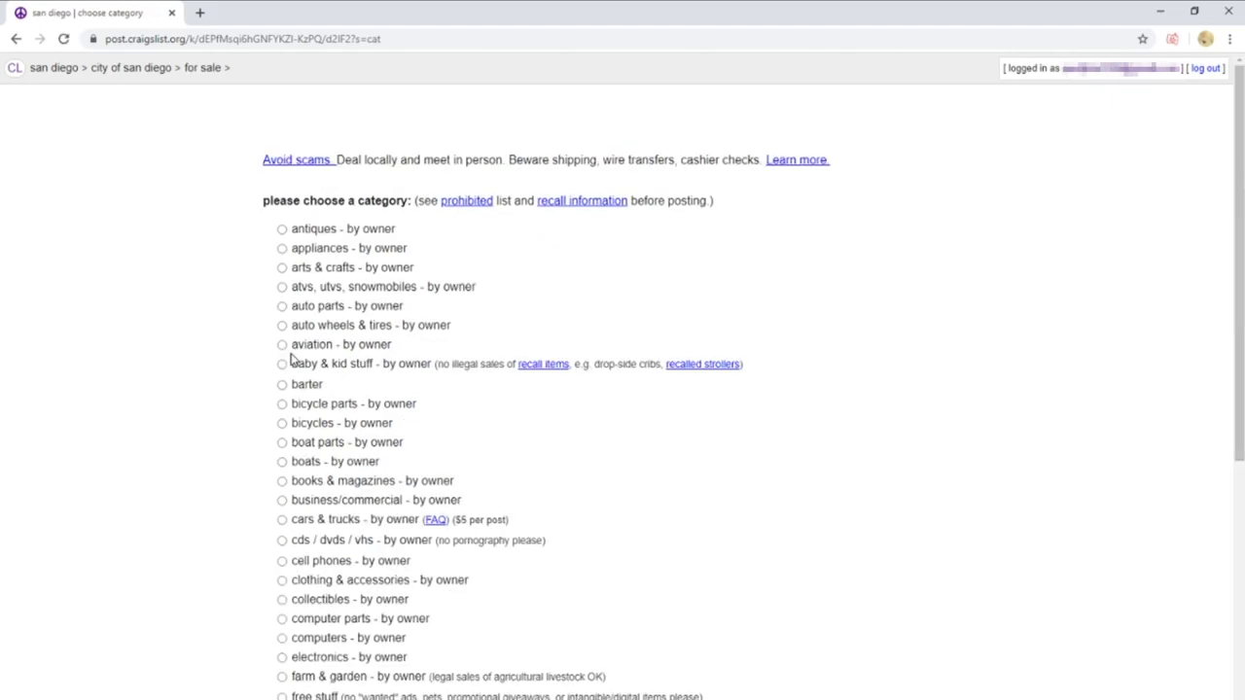
scroll(321, 234, "down", 3)
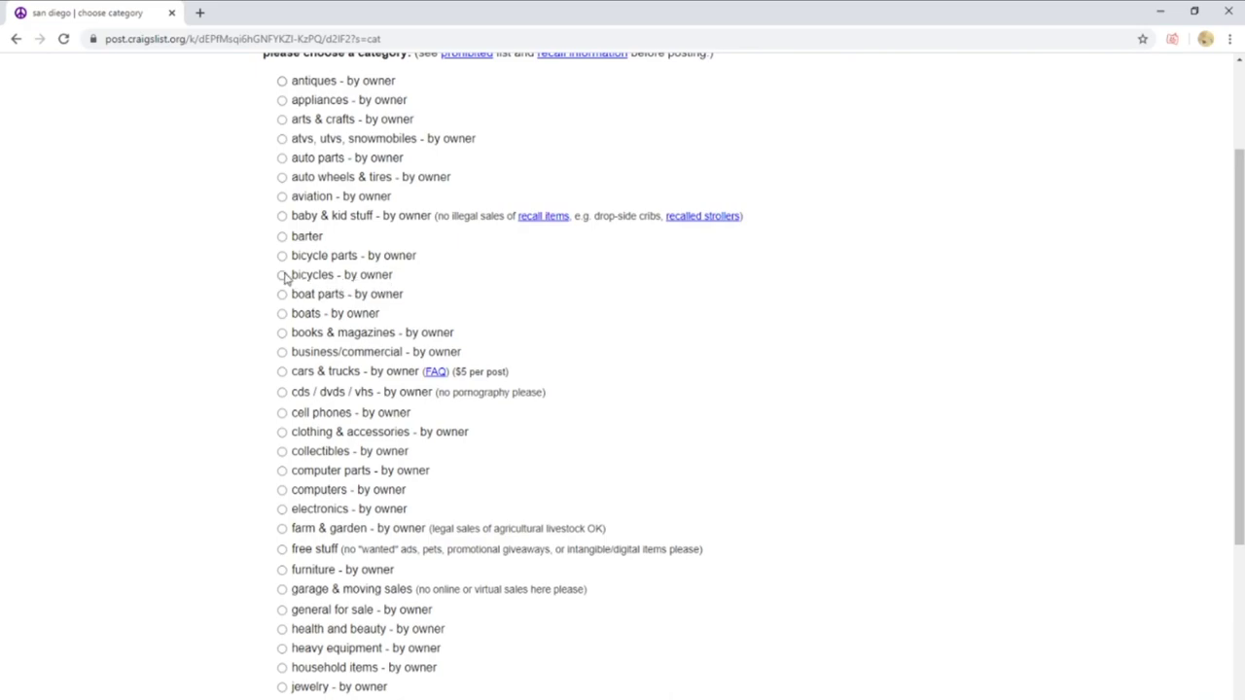
left_click(283, 276)
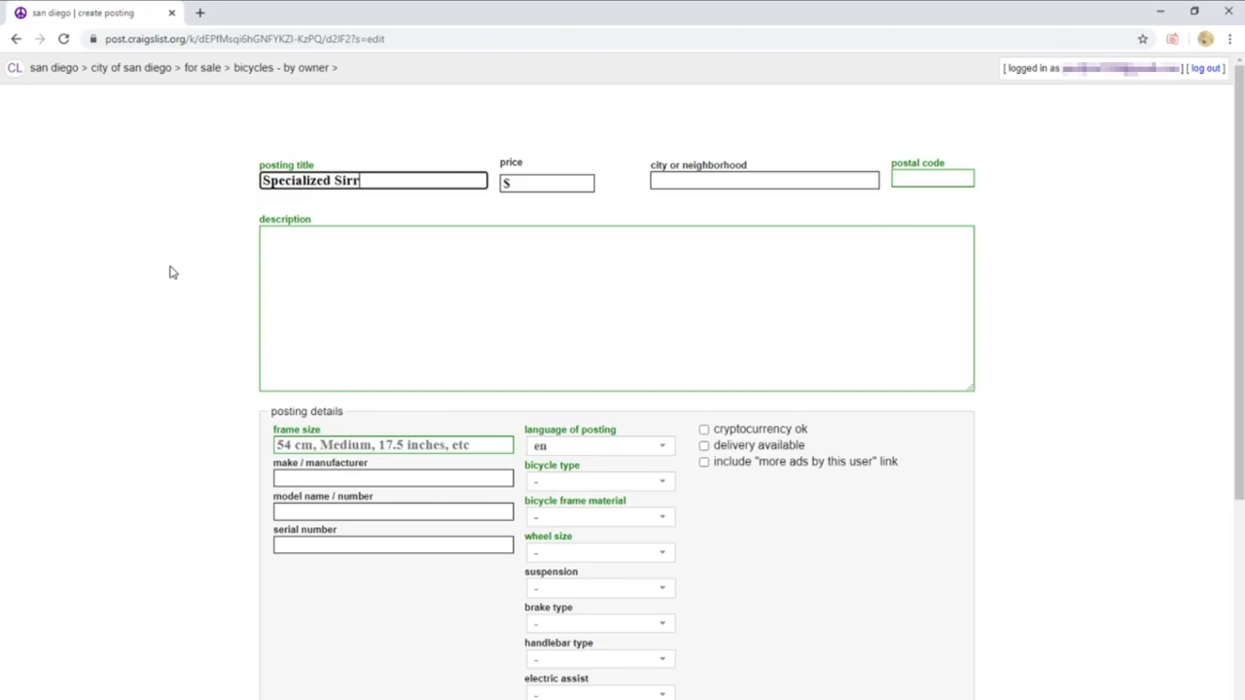
Step: Enter the $400 price, the postal code and a description of the Specialized bike
key("Tab")
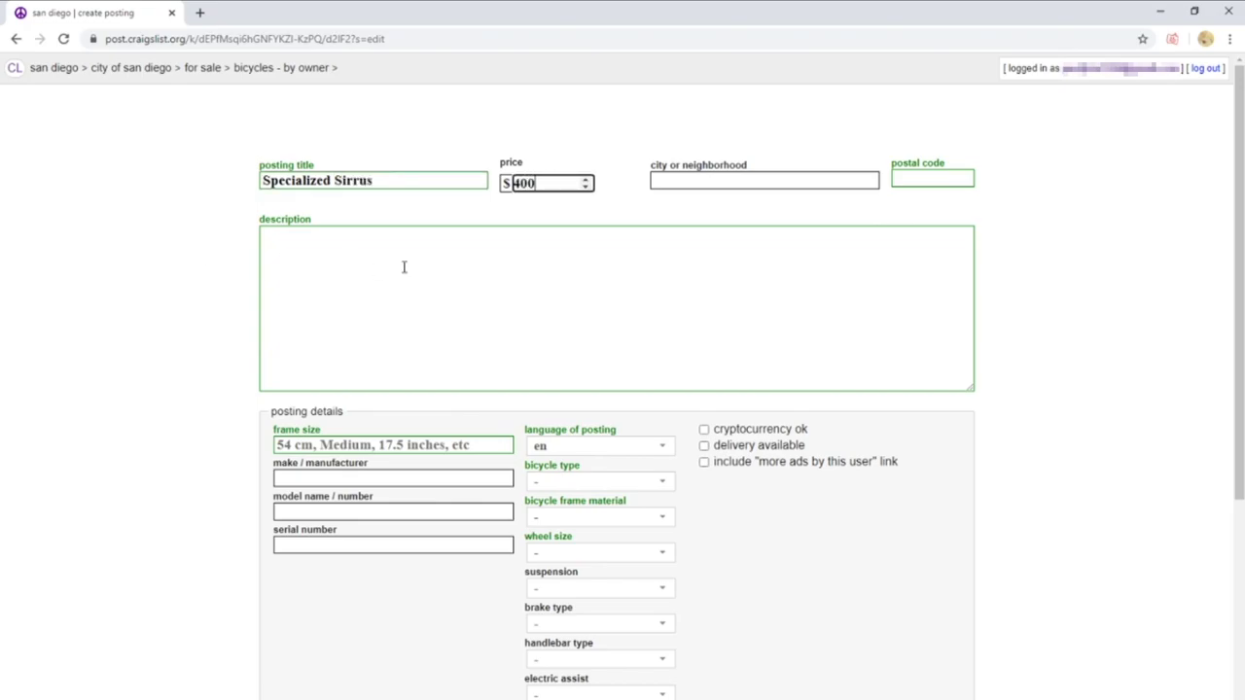
left_click(746, 213)
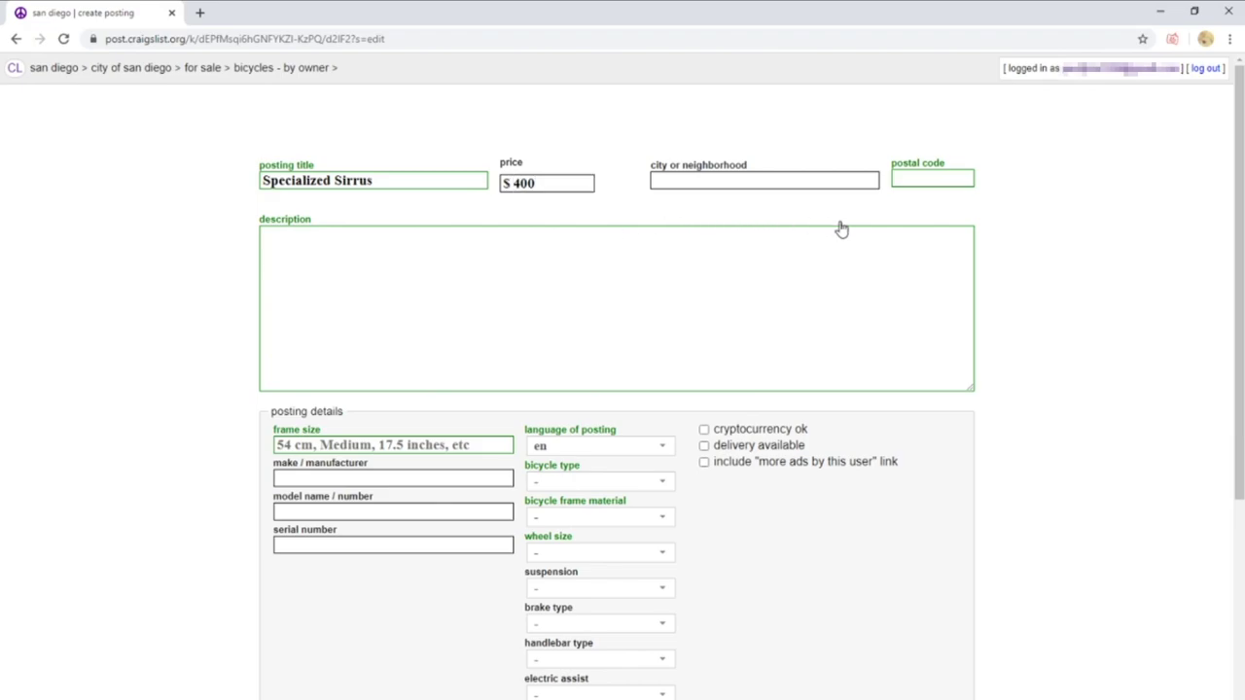
left_click(923, 177)
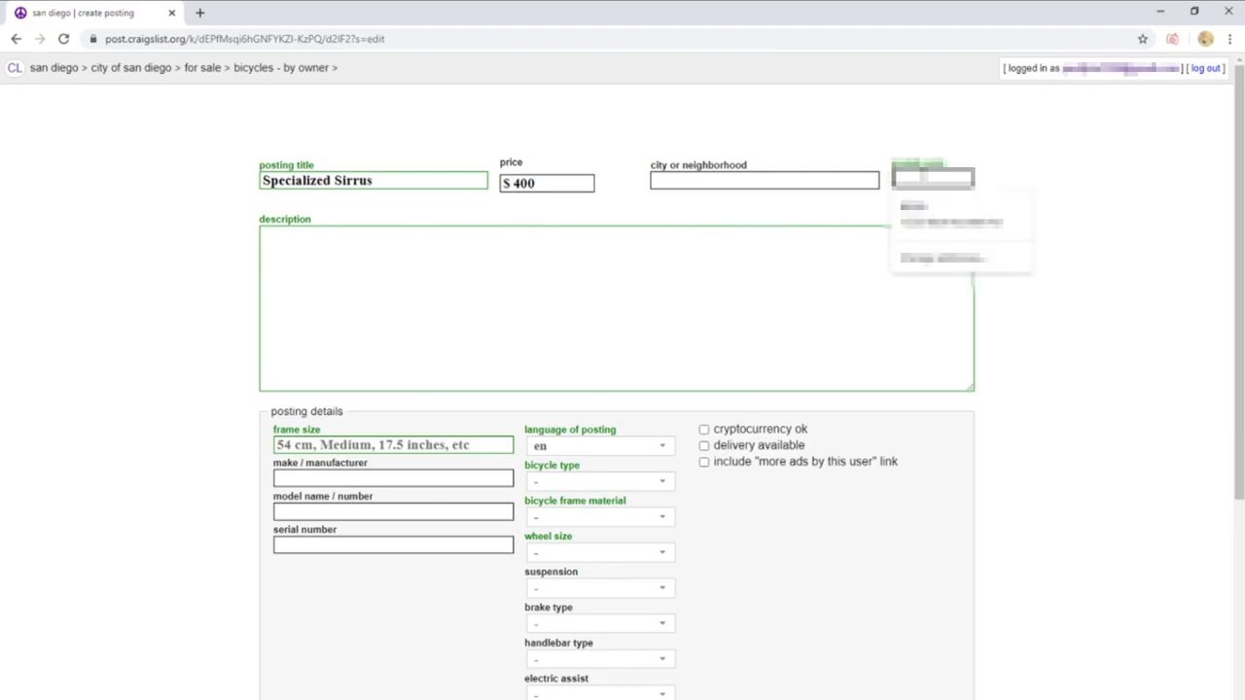
type("92")
left_click(302, 274)
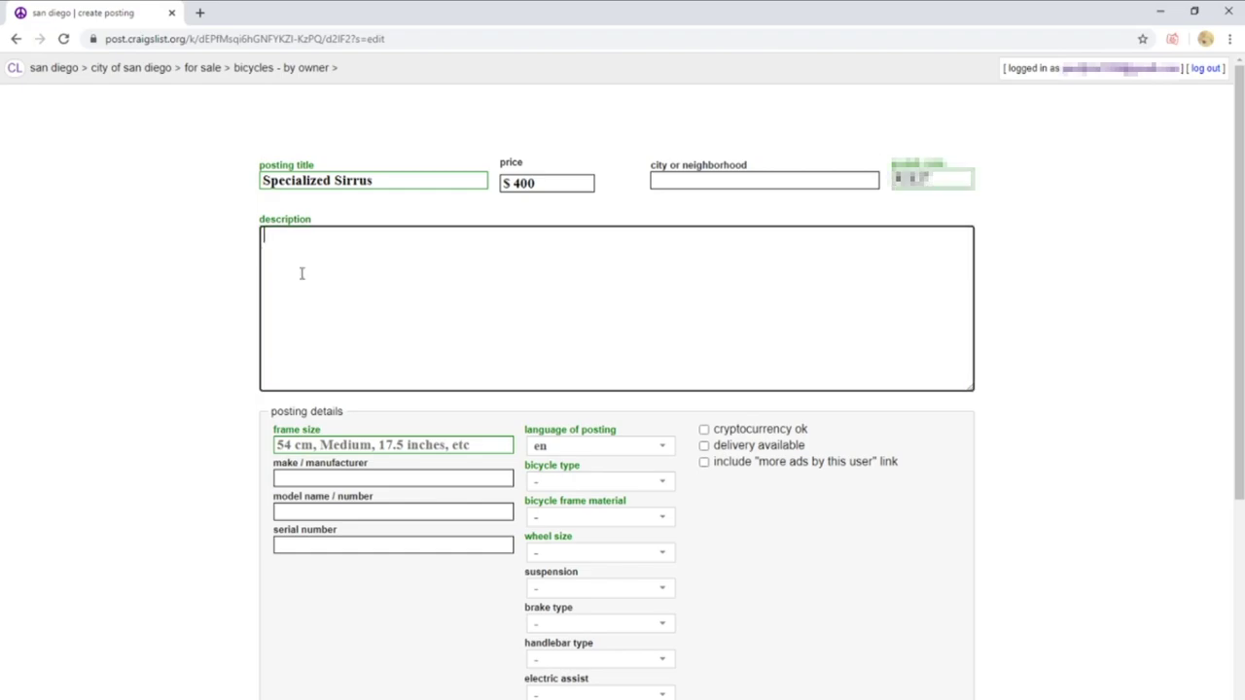
type("I'm selling a Specialized Sirrus.")
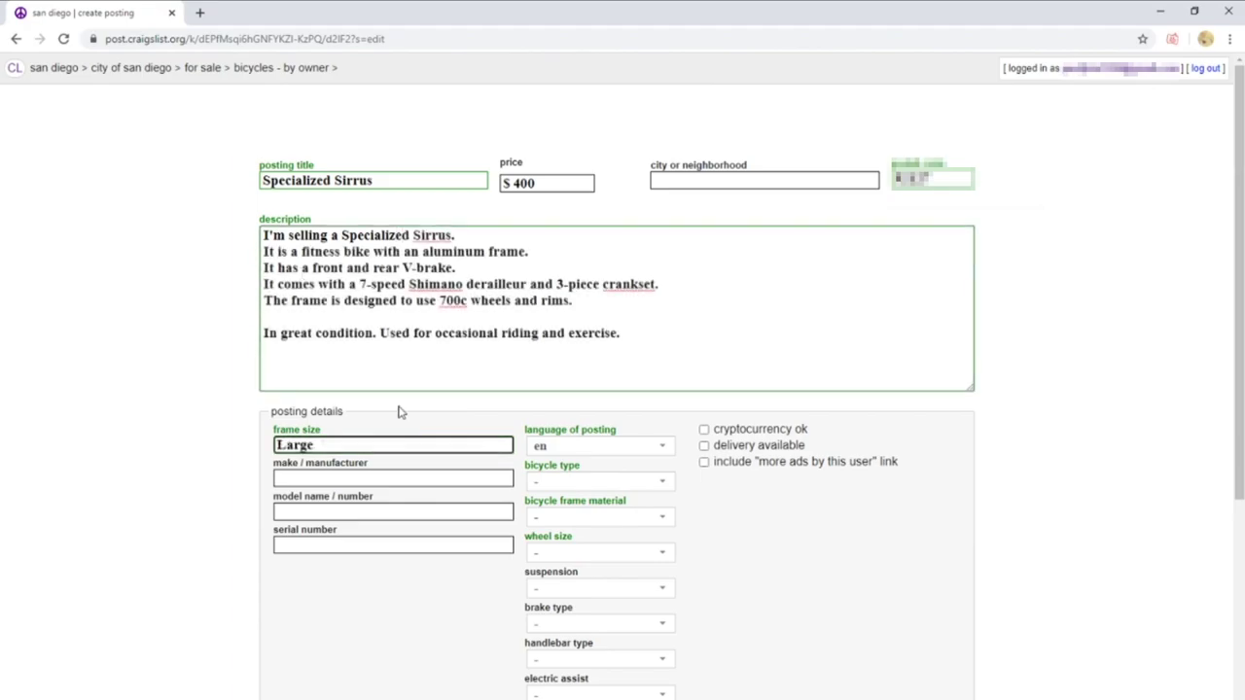
left_click(596, 481)
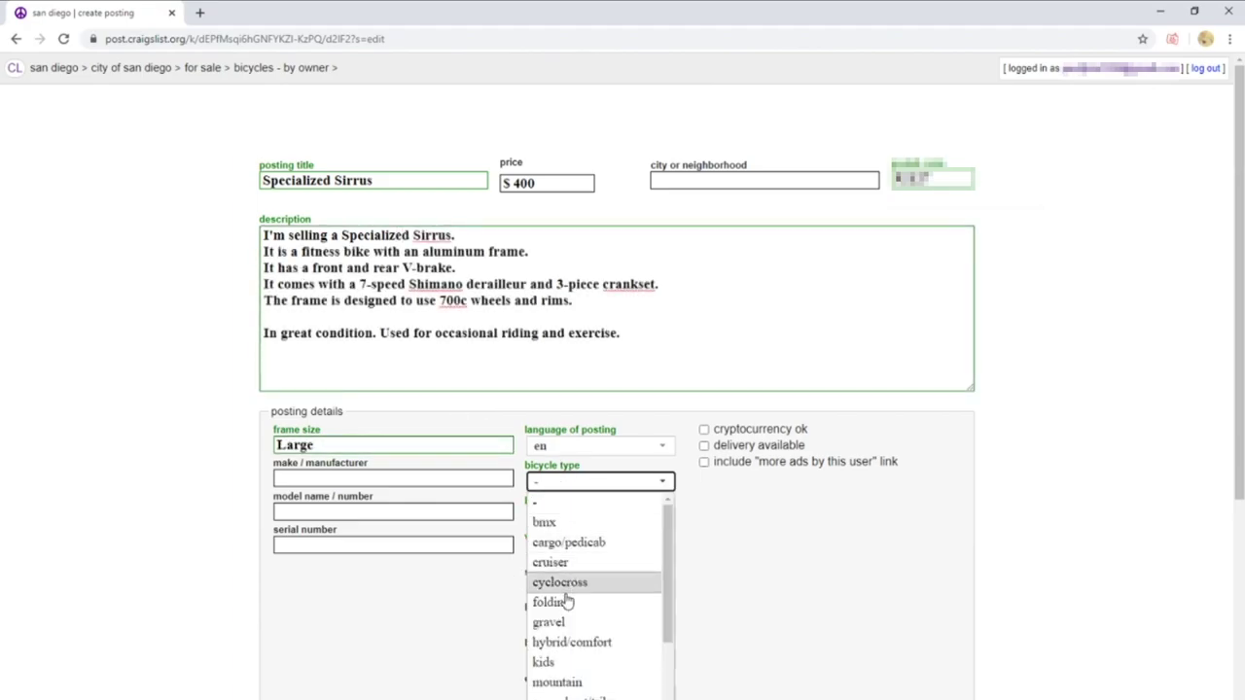
Step: Set the bicycle type to road, frame material to aluminum and wheel size to 700C
scroll(576, 608, "down", 2)
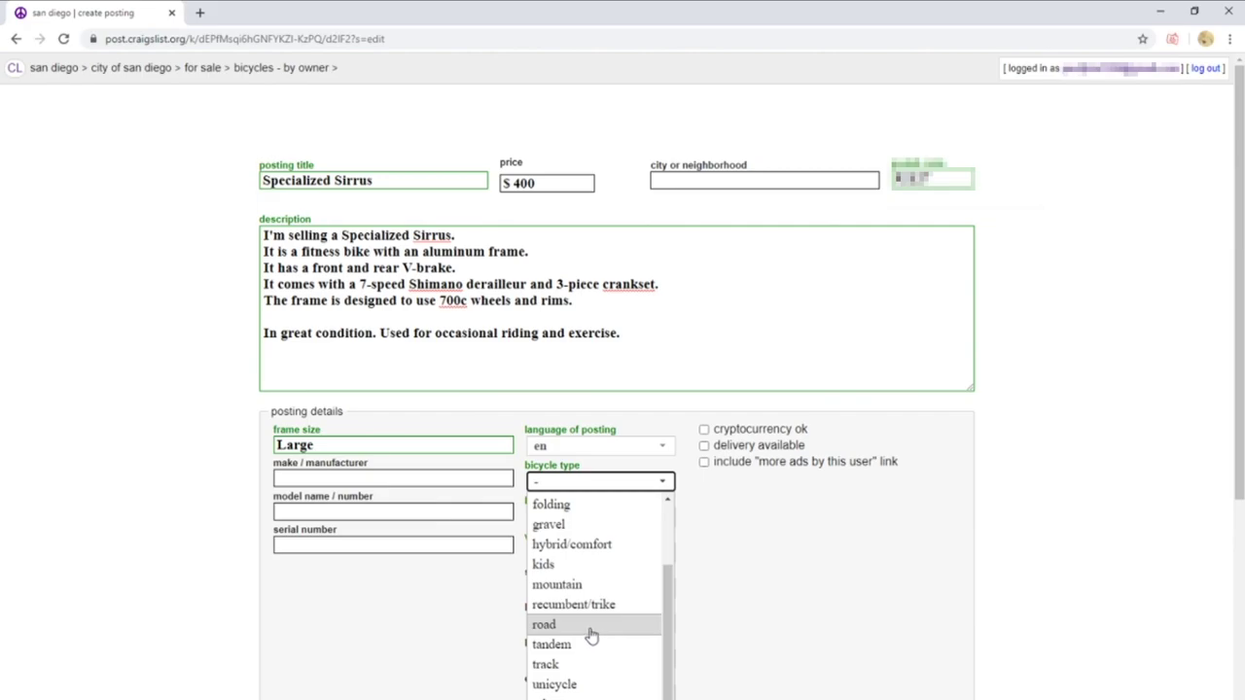
left_click(590, 634)
left_click(578, 516)
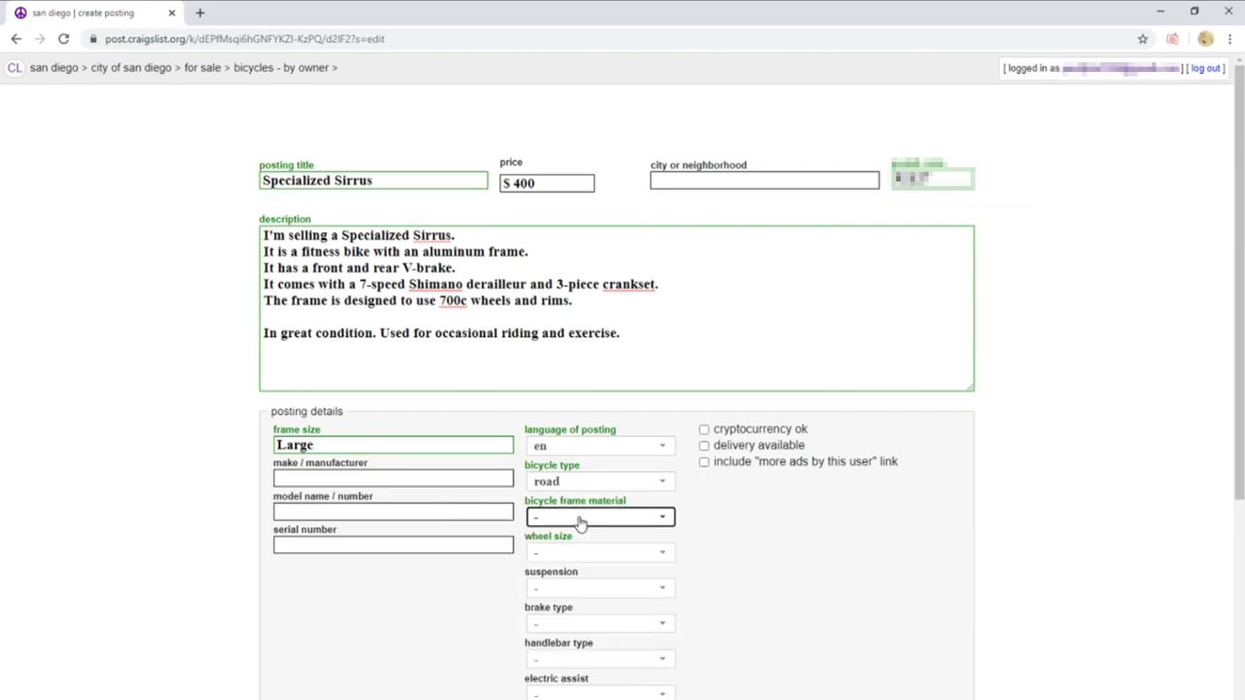
left_click(577, 579)
left_click(567, 554)
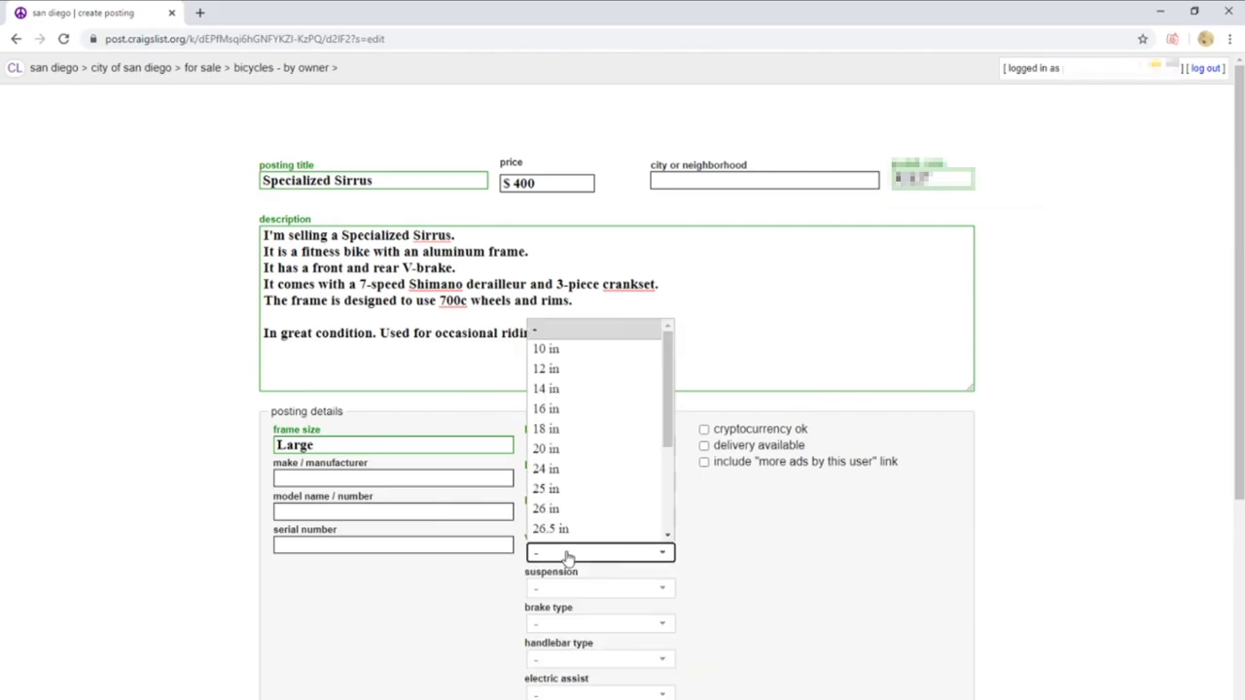
scroll(567, 530, "down", 5)
left_click(564, 512)
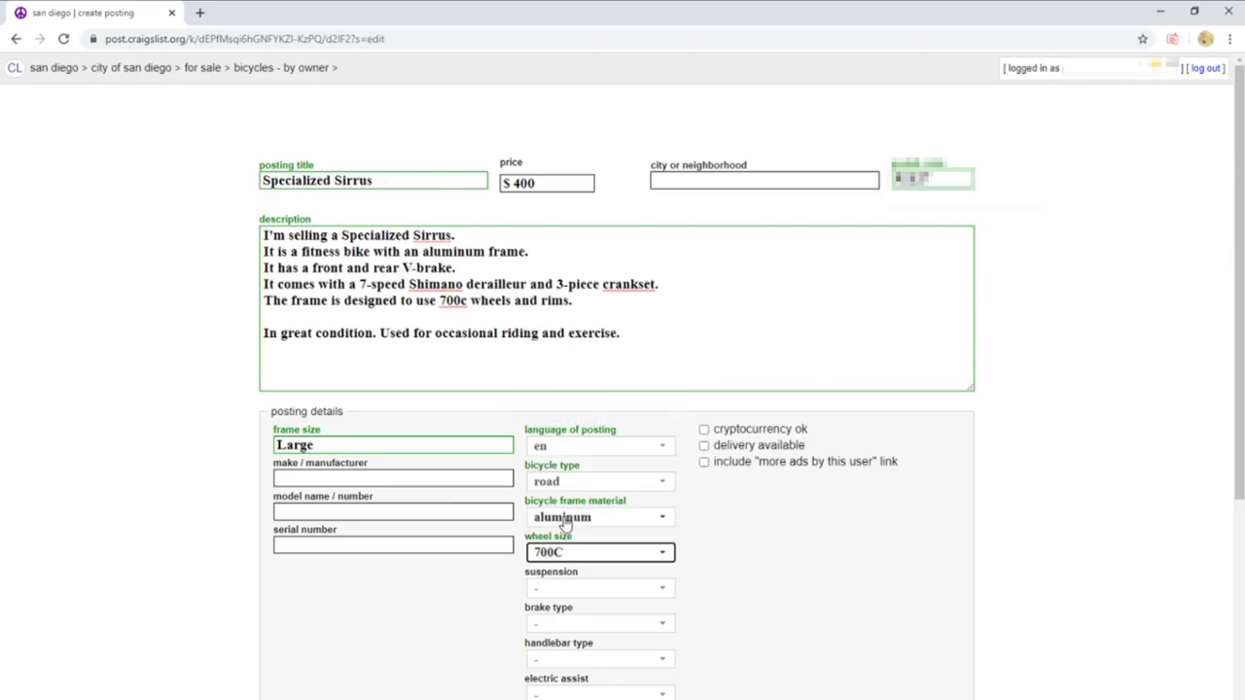
Step: Submit the posting details and accept the mapped location
scroll(725, 536, "down", 4)
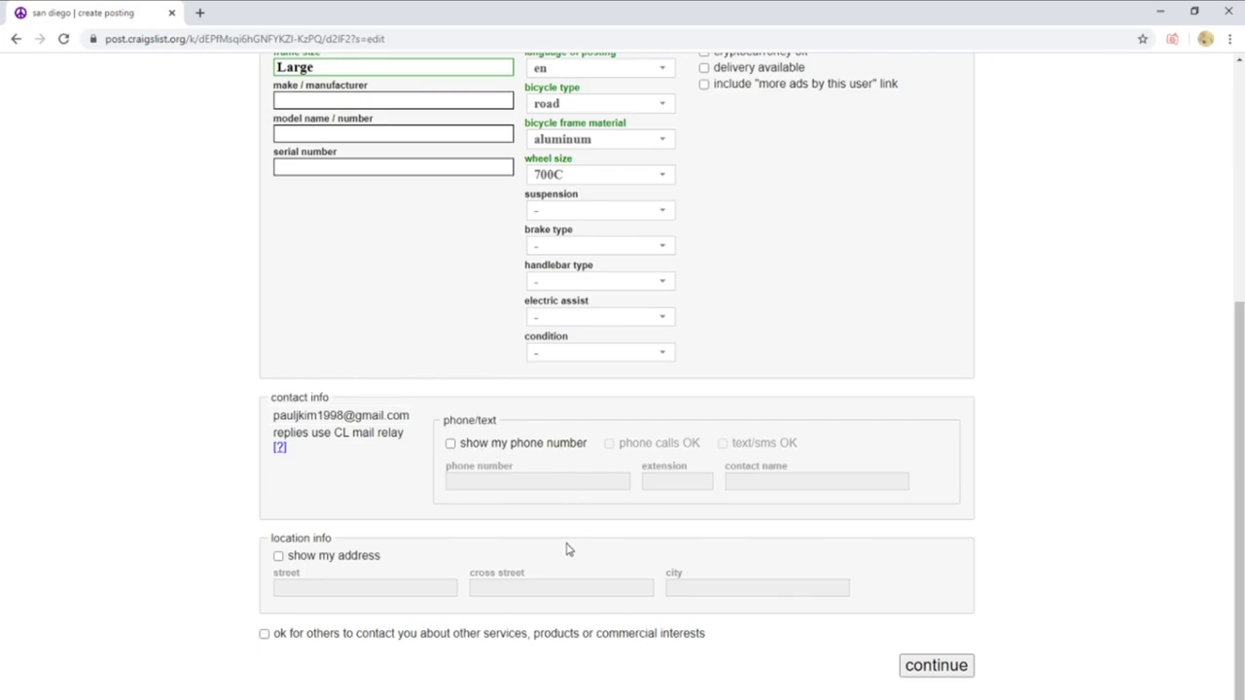
left_click(937, 667)
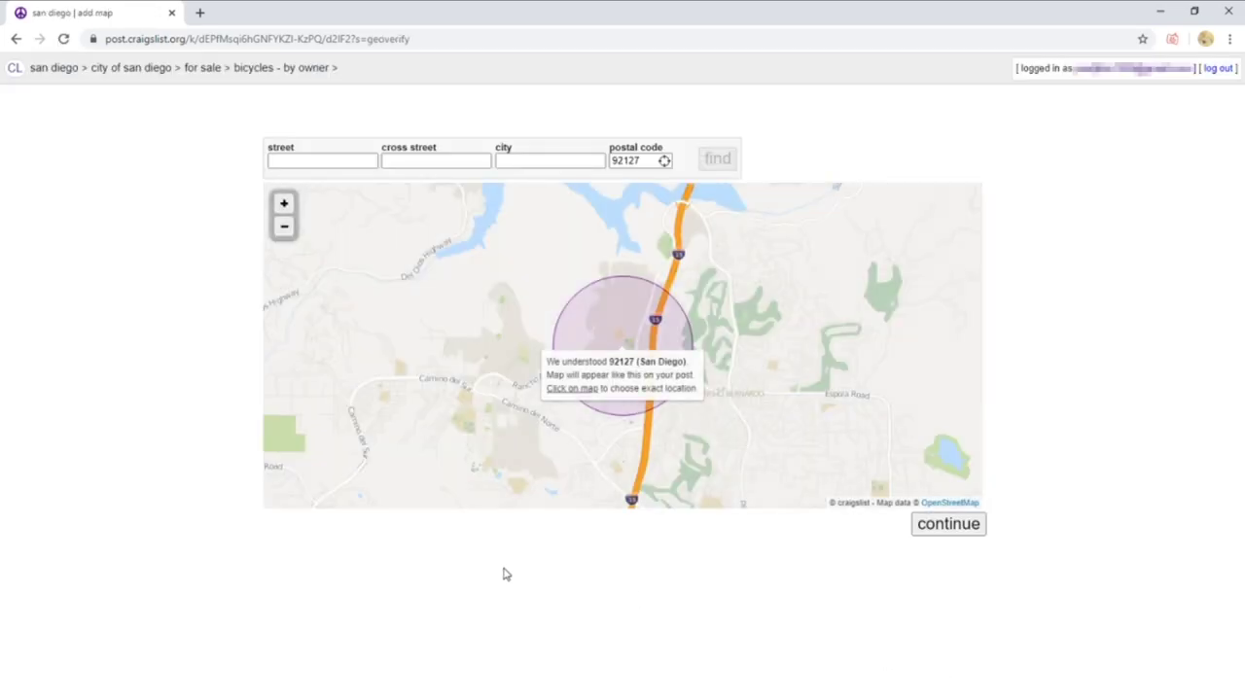
left_click(965, 528)
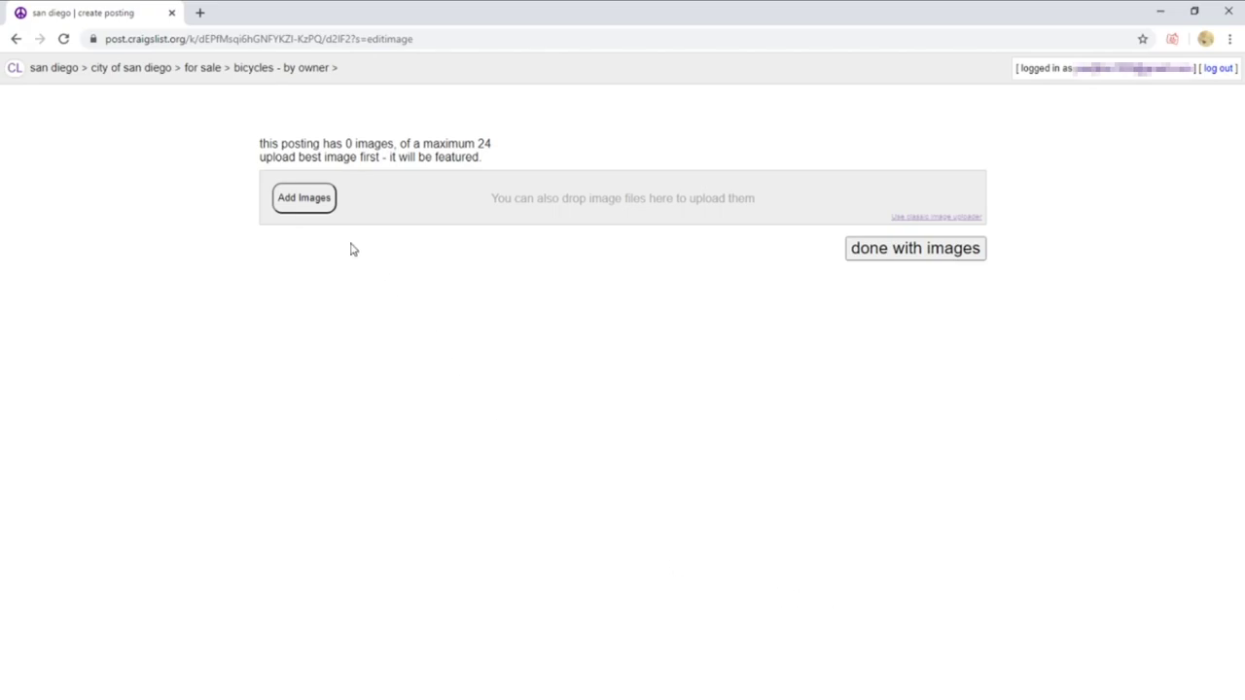
Step: Upload GOPR0068 as the featured photo of the bike
left_click(305, 198)
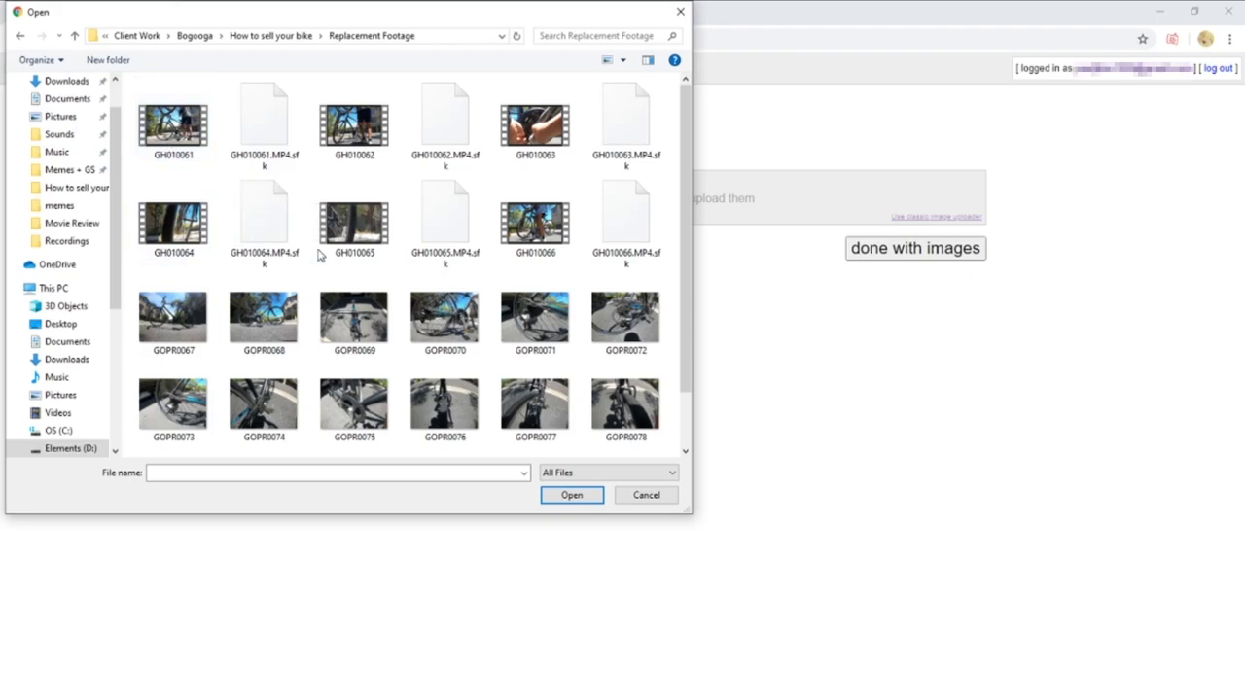
scroll(327, 257, "down", 1)
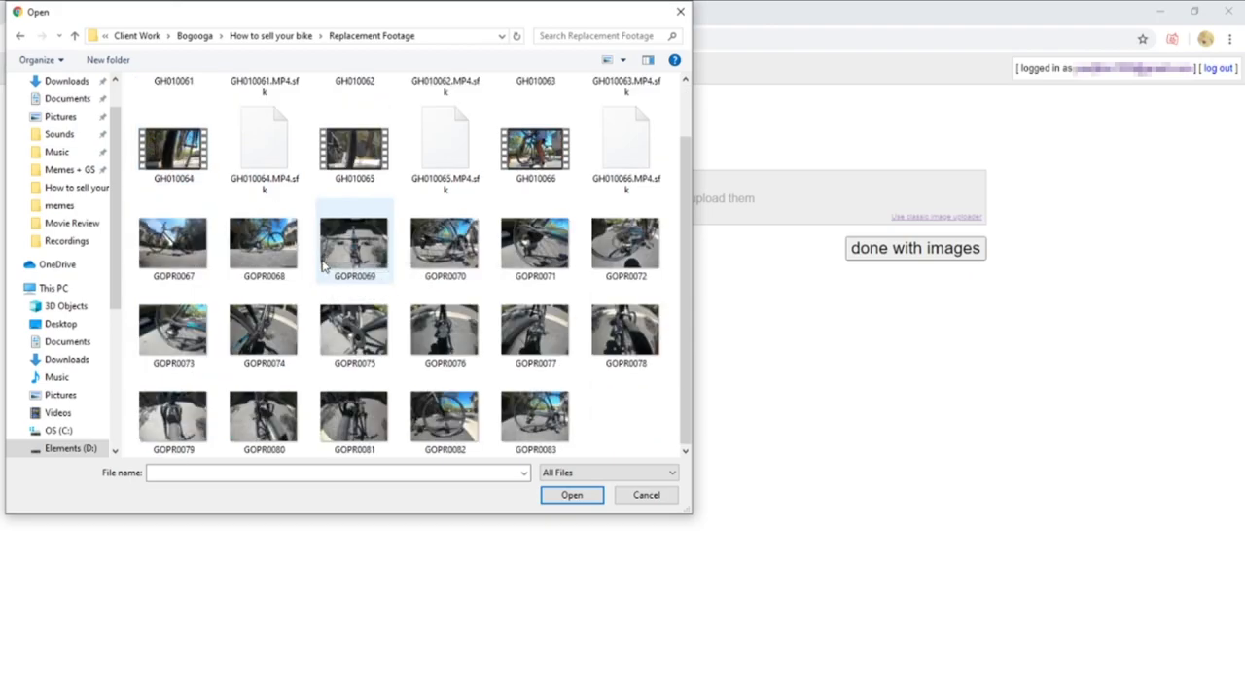
double_click(266, 253)
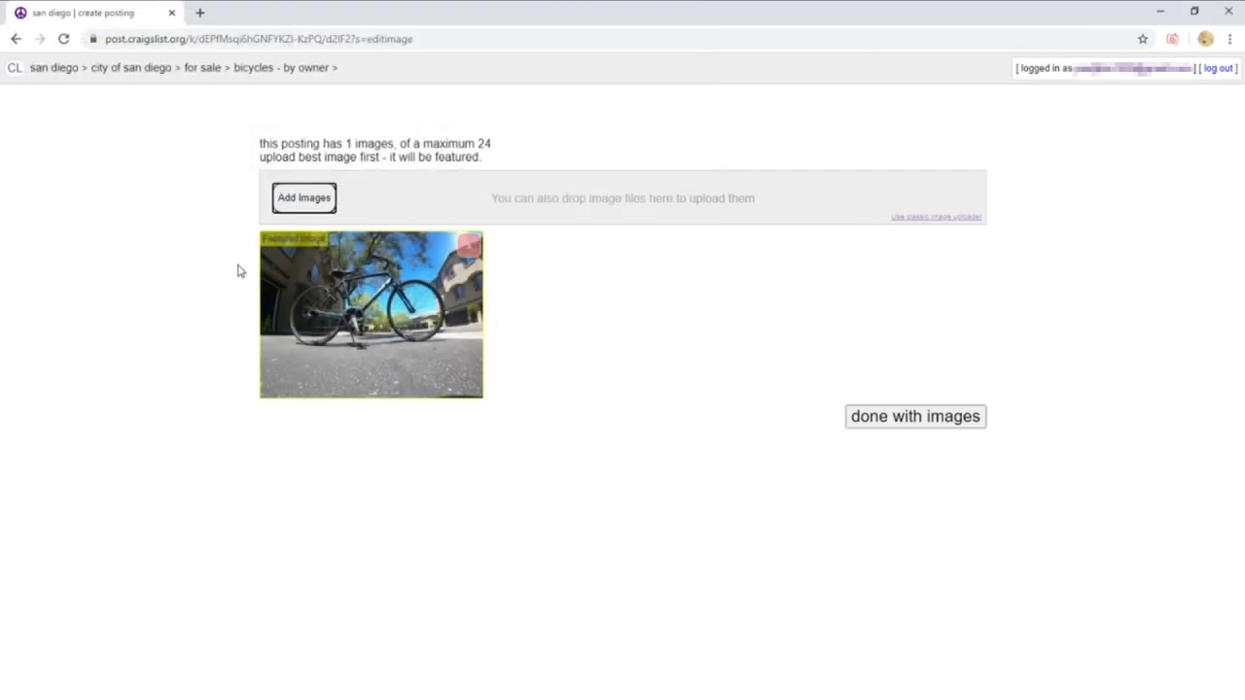
Step: Add photos GOPR0069, GOPR0070, GOPR0071, GOPR0082 and GOPR0083 to the listing
left_click(300, 200)
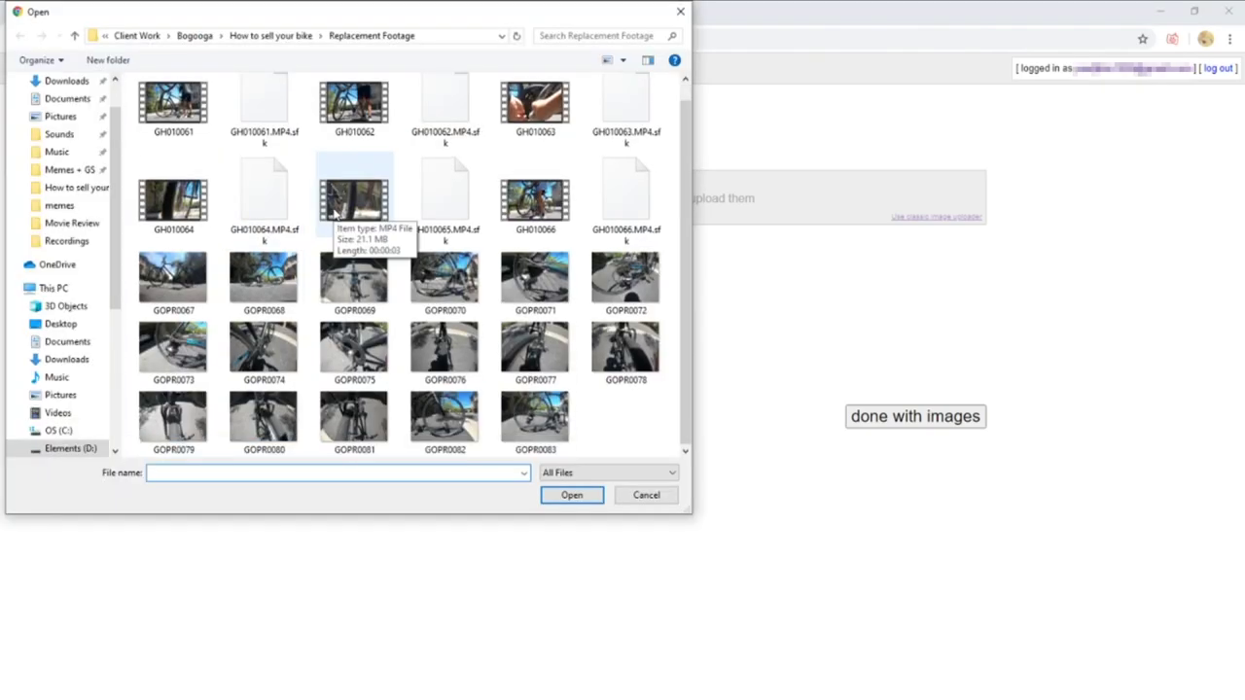
left_click(340, 282)
left_click(445, 280, "ctrl")
left_click(535, 280, "ctrl")
left_click(444, 418, "ctrl")
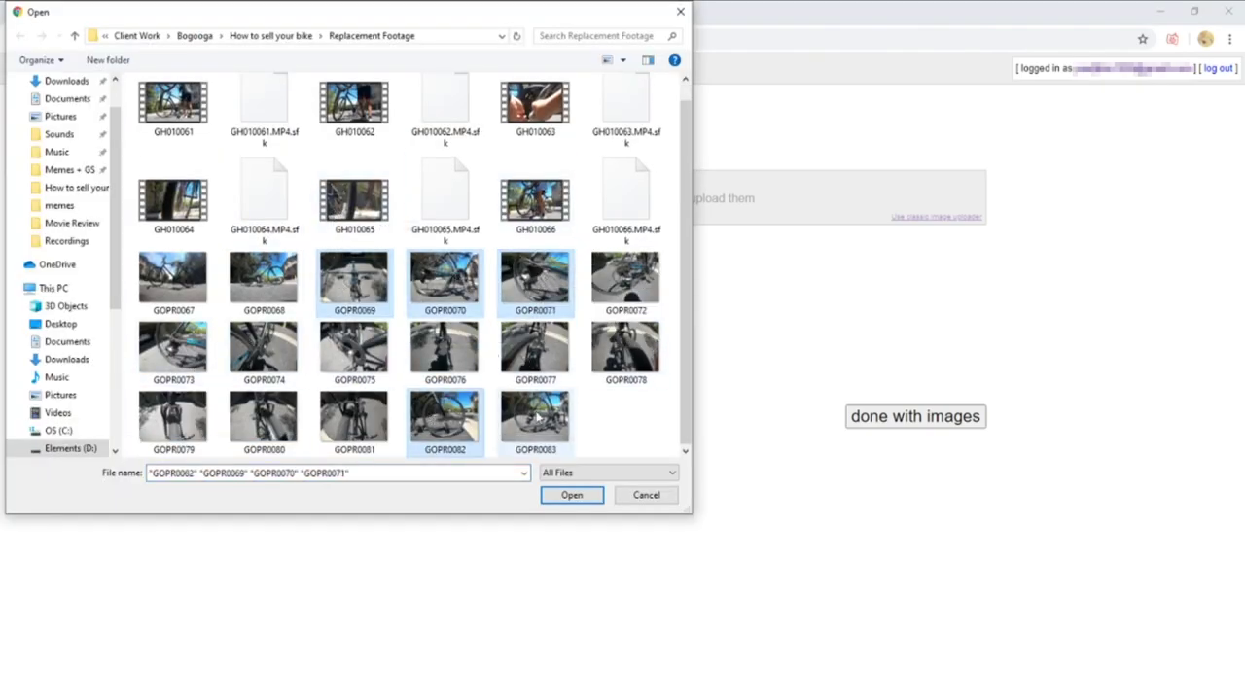
left_click(535, 418, "ctrl")
left_click(572, 495)
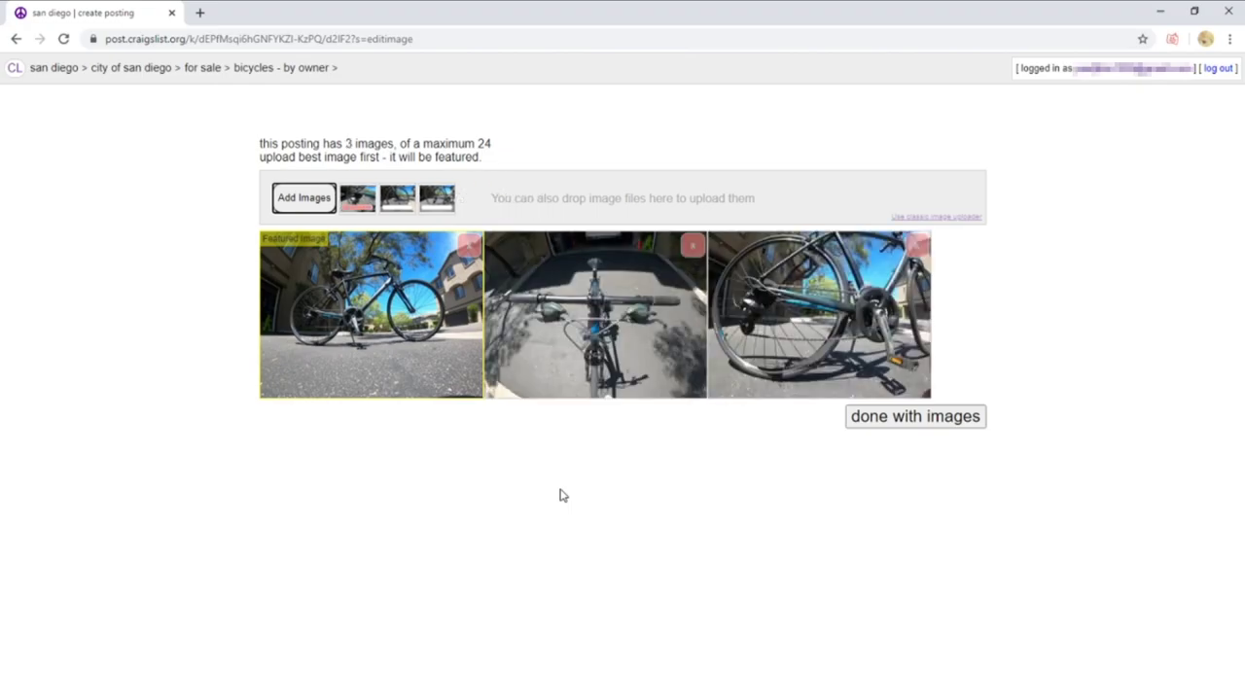
Step: Finish with images, check the six photos in the draft preview, and publish the listing
left_click(916, 585)
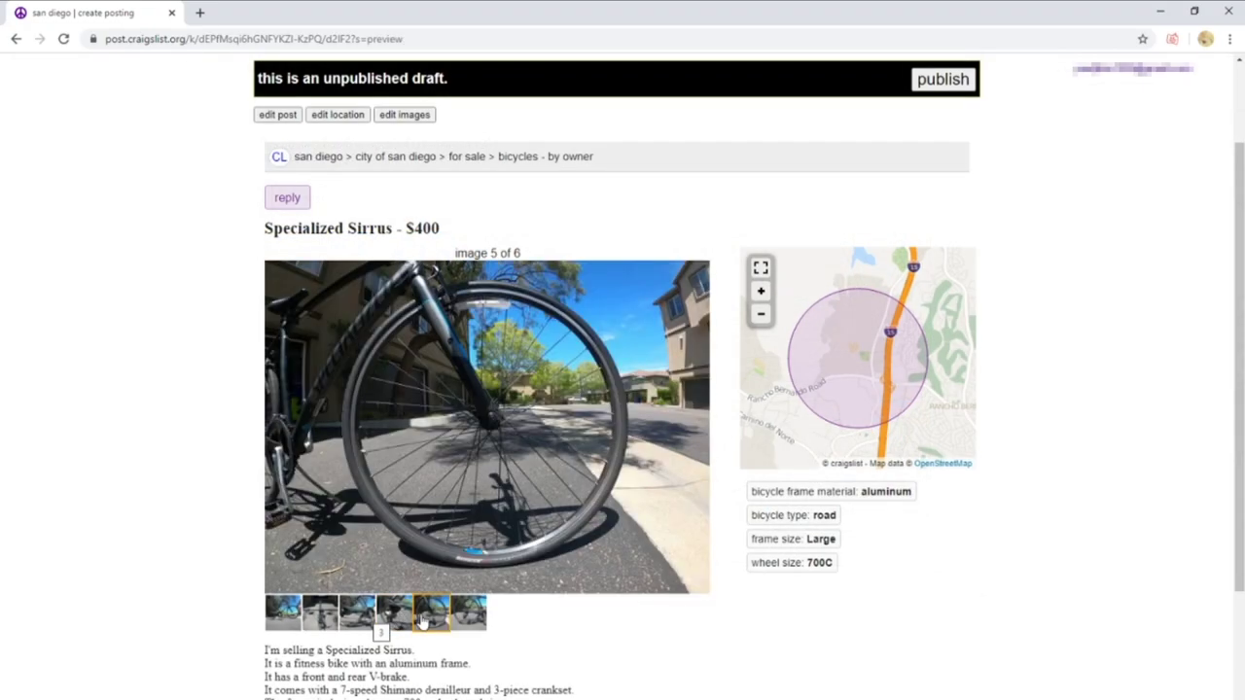
left_click(468, 613)
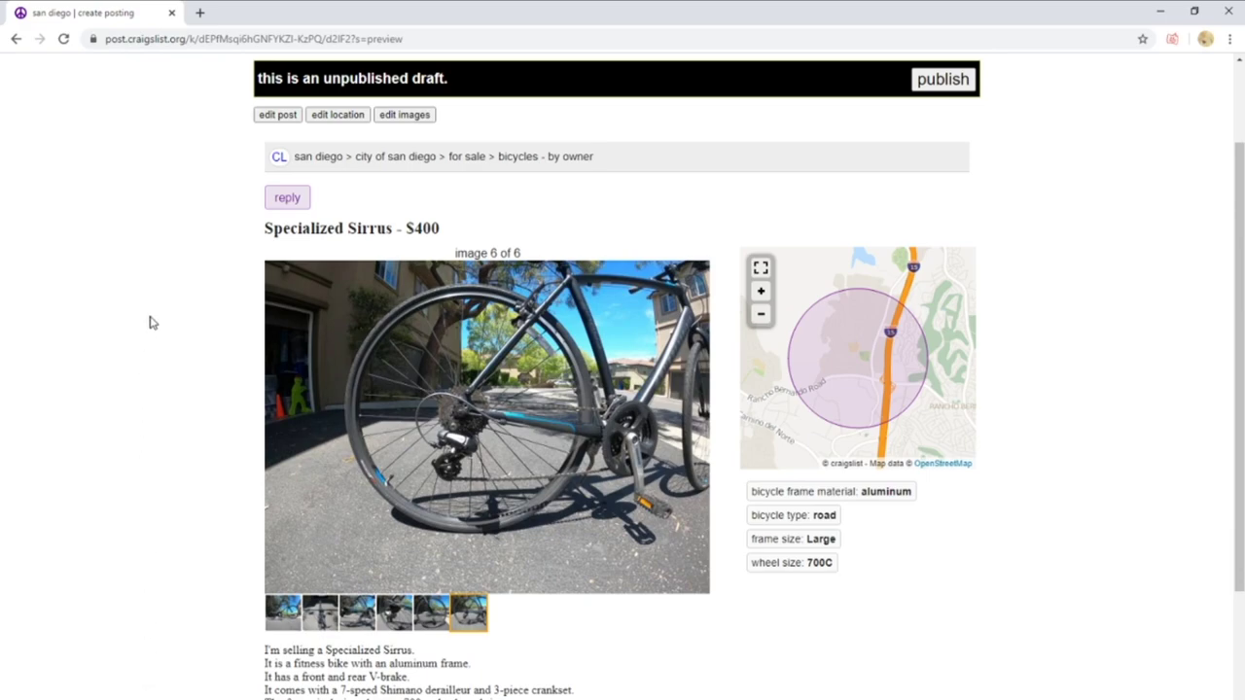
left_click(942, 82)
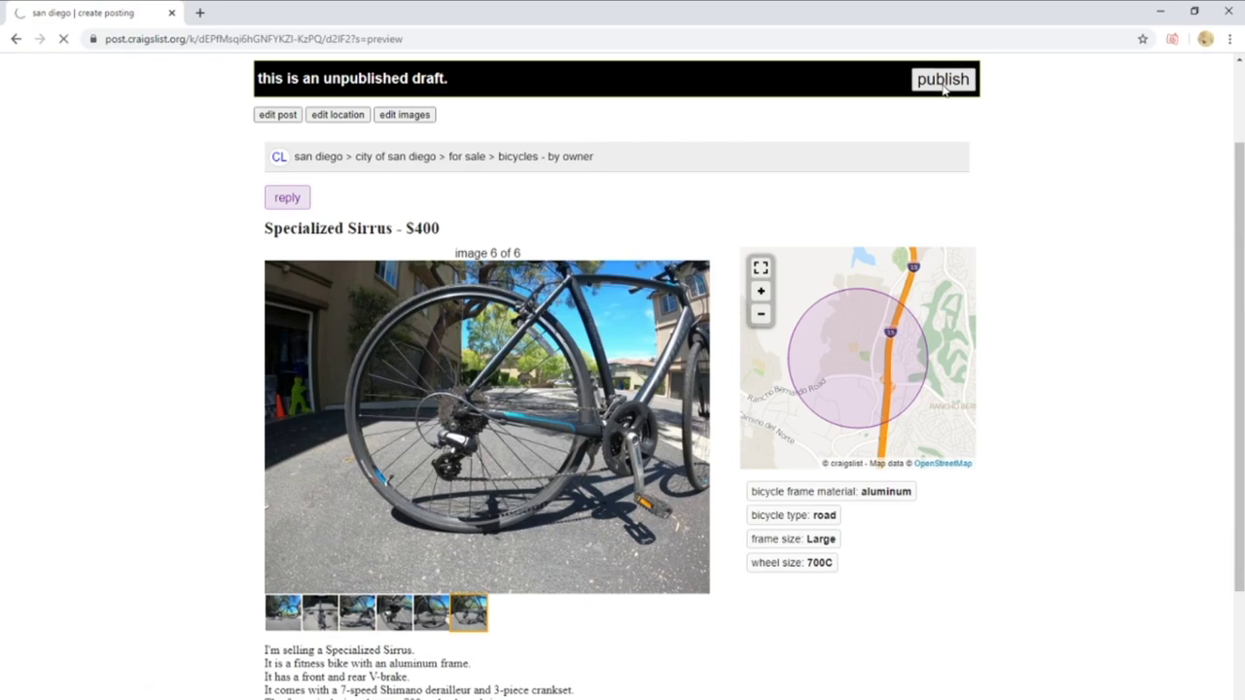